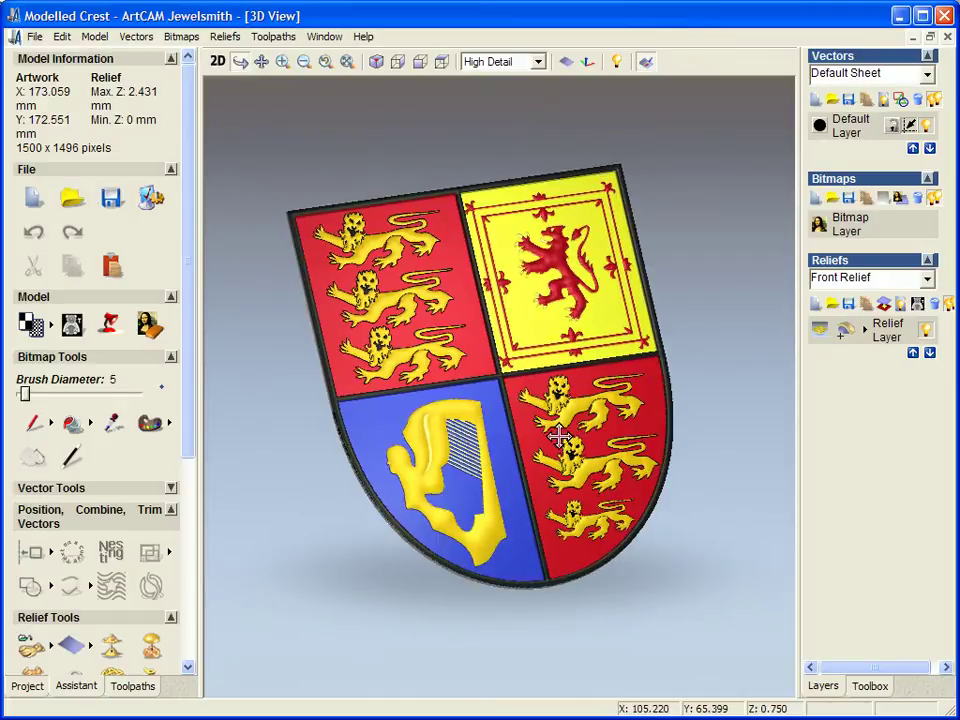
Step: Turn on the zero plane display and examine the crest's coloured bitmap in the 2D view, including the harp and lions
left_click_drag(532, 509, 537, 461)
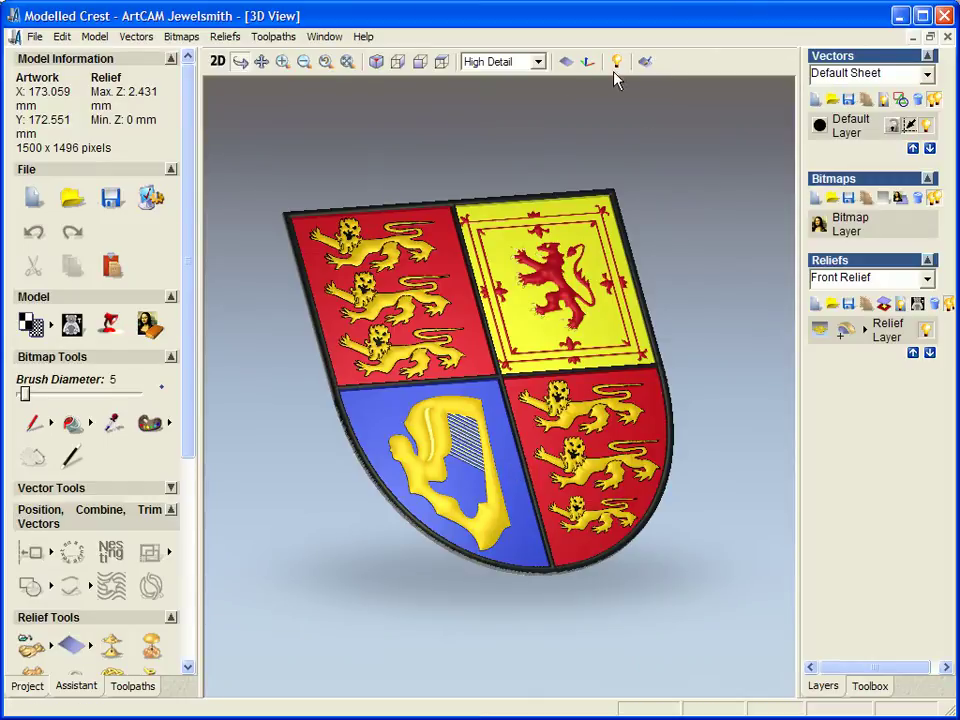
left_click(564, 63)
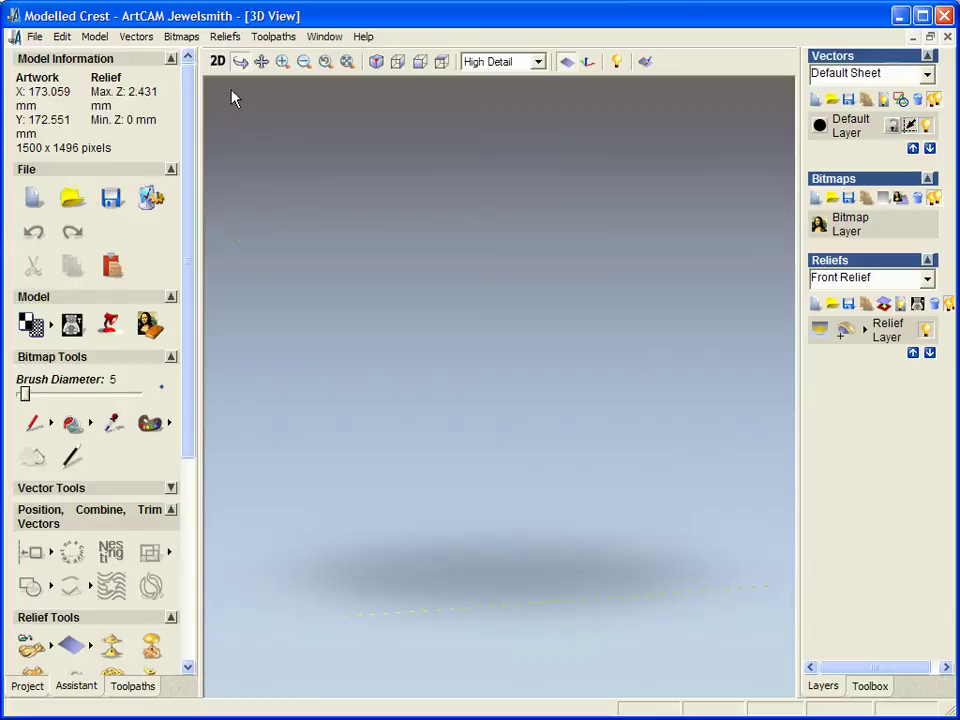
left_click(217, 61)
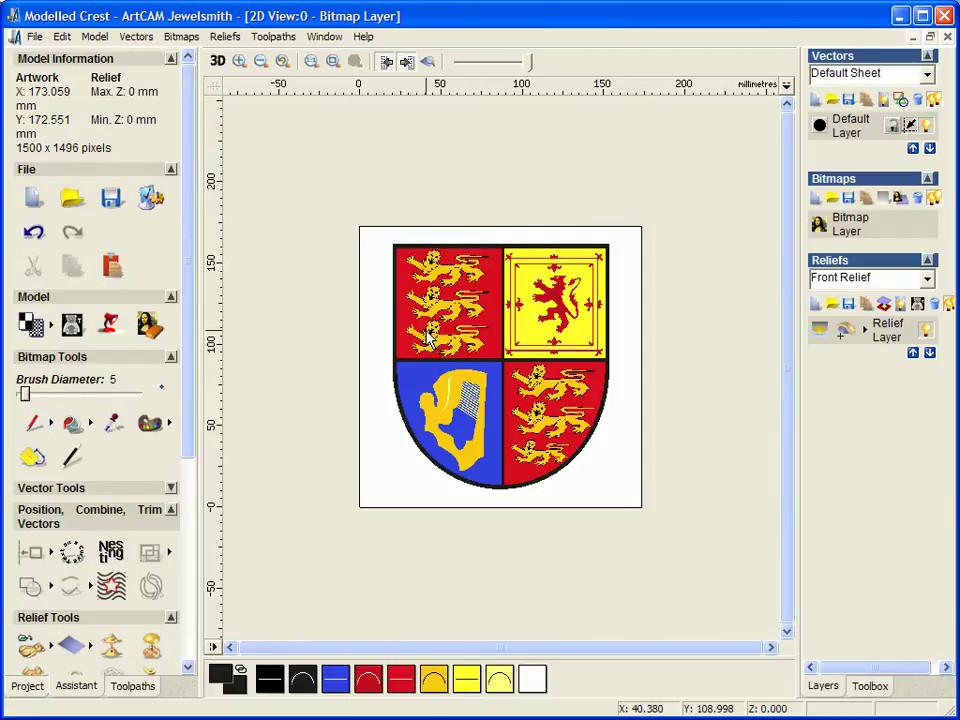
scroll(490, 385, "up", 1)
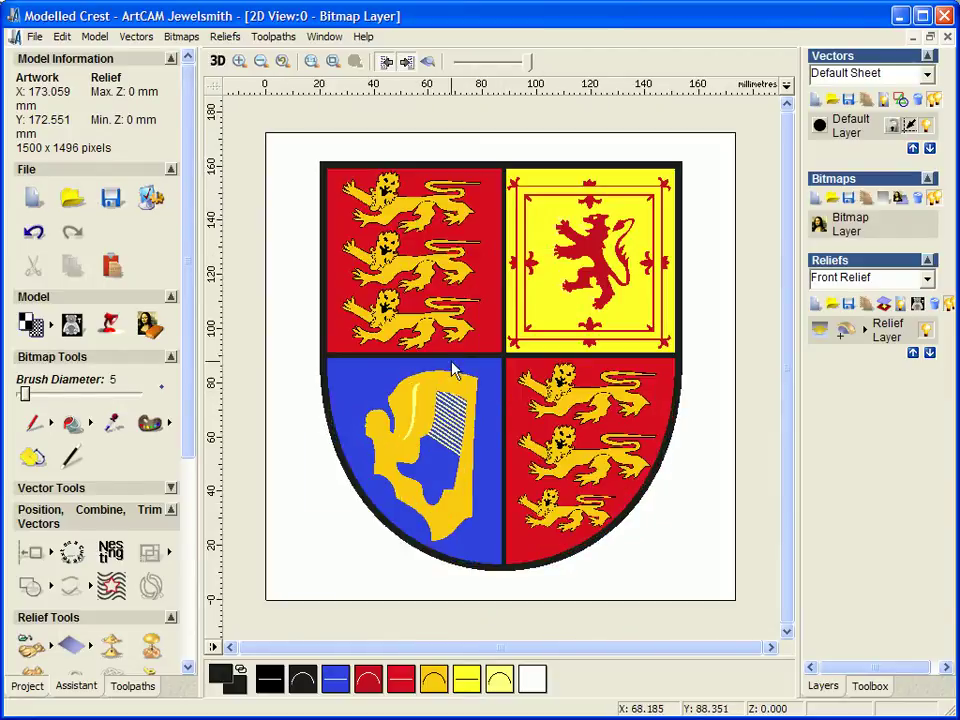
scroll(452, 370, "up", 1)
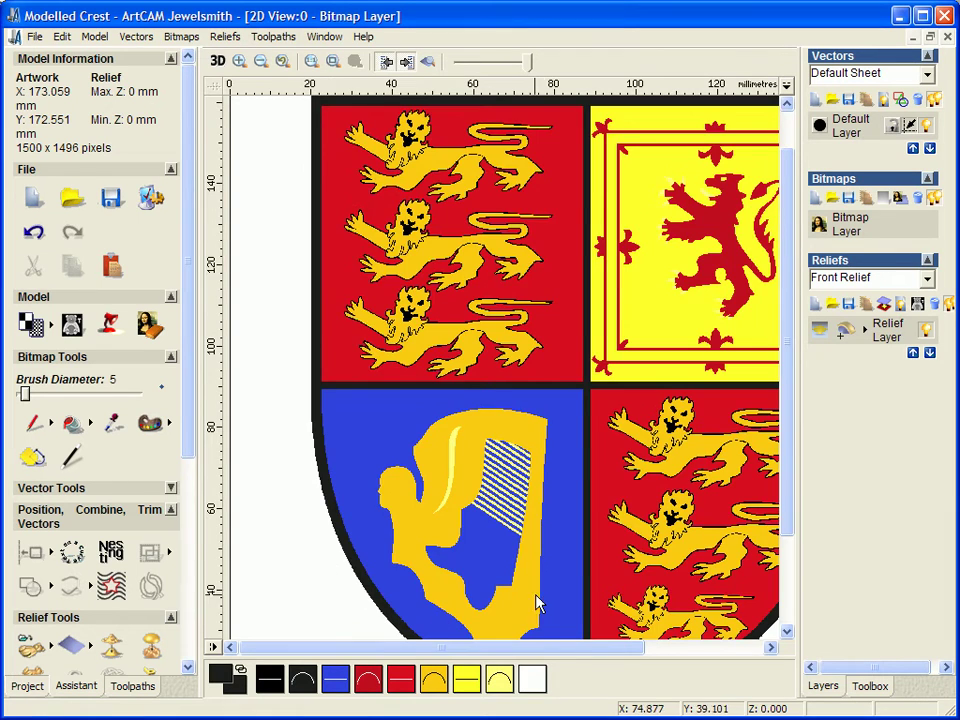
scroll(530, 410, "down", 1)
scroll(503, 392, "up", 3)
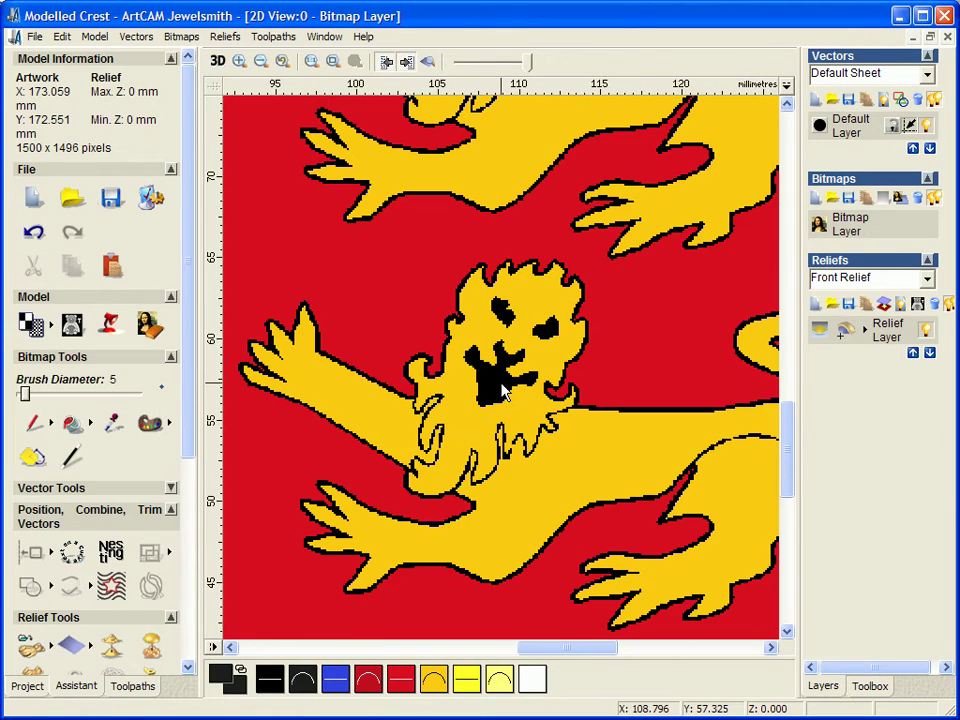
scroll(503, 392, "down", 2)
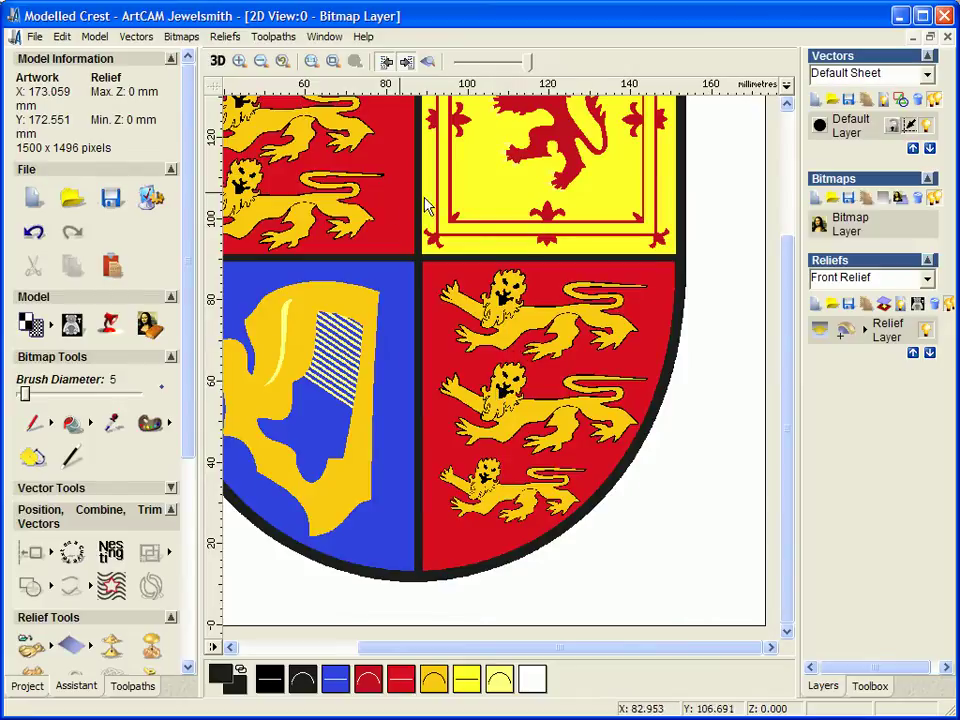
Step: Return to the 3D view and shade the blank relief with the crest's bitmap colours
left_click(218, 62)
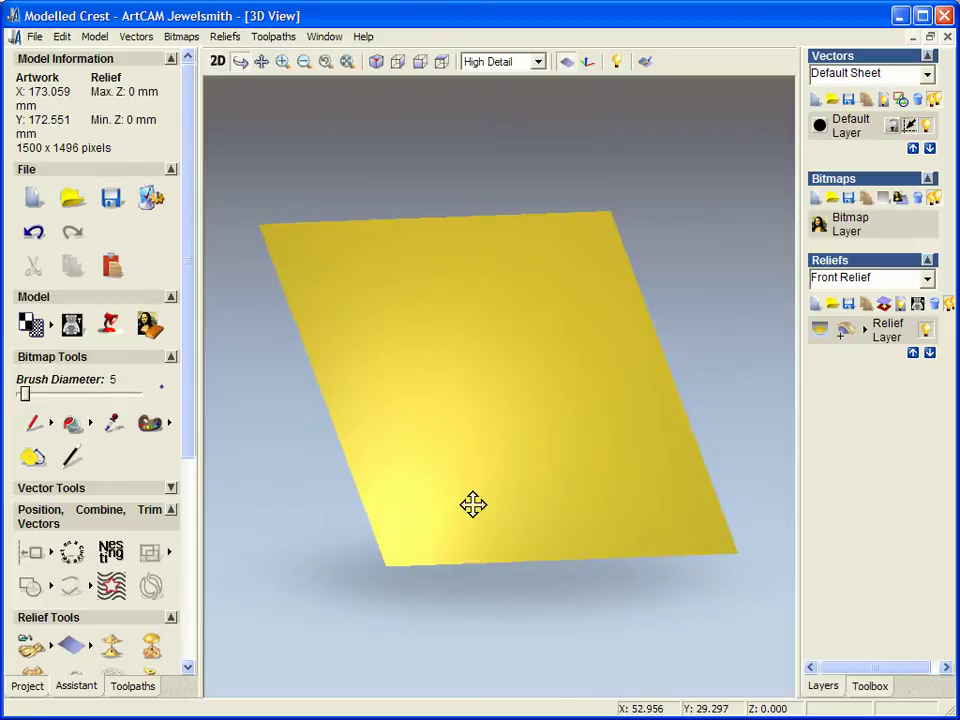
left_click_drag(375, 349, 510, 451)
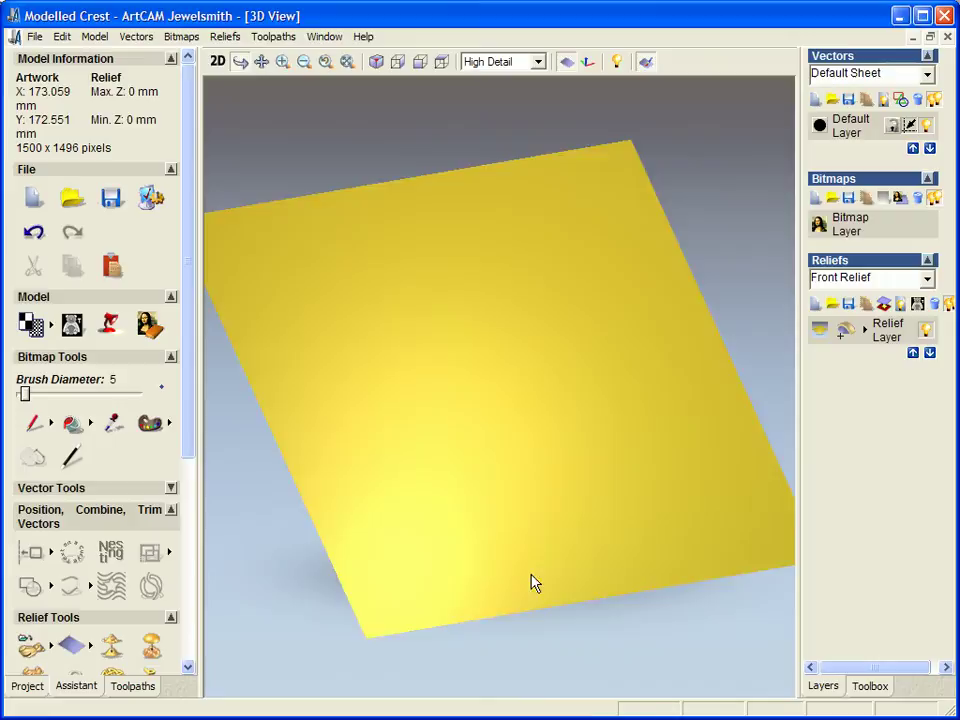
scroll(459, 557, "up", 3)
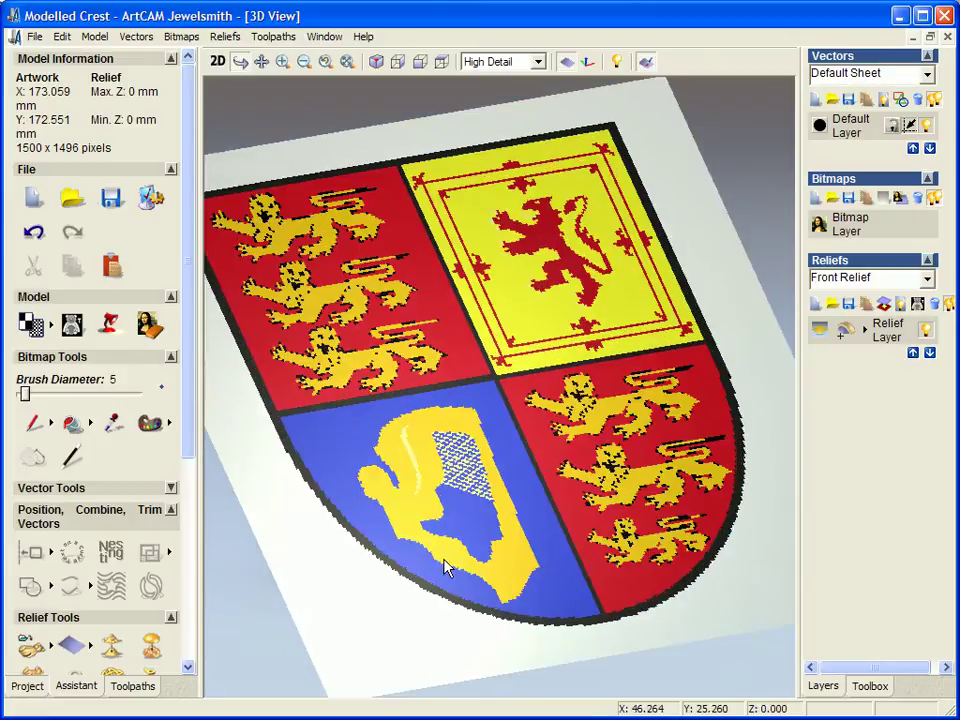
Step: Add a round profile with a 30-degree angle and start height 2 to the relief for the crest's black border colour
double_click(279, 422)
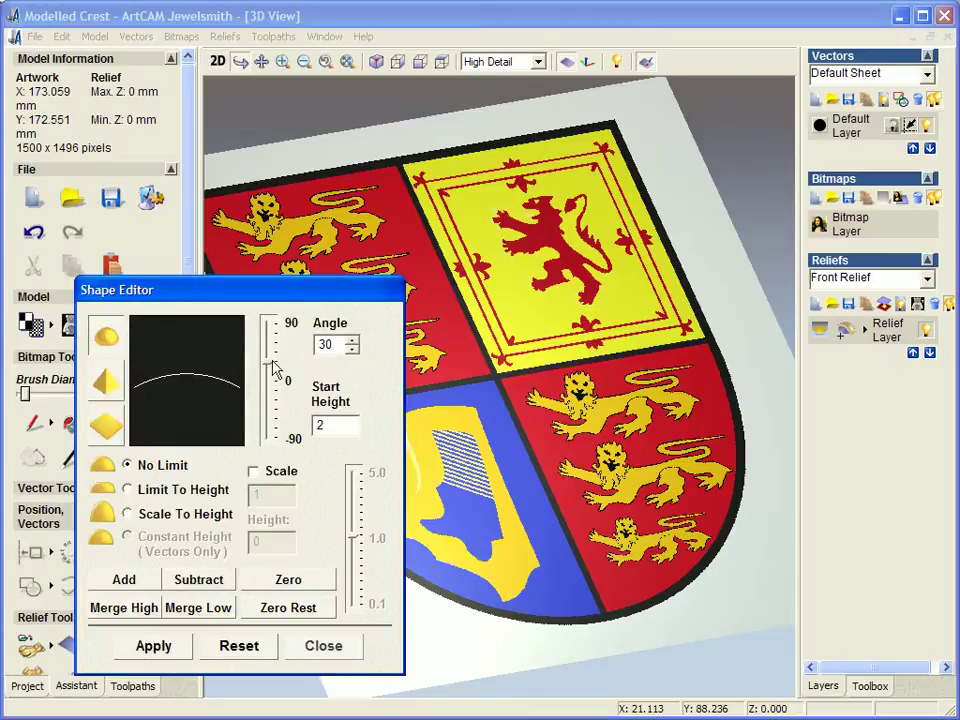
mouse_move(275, 368)
left_mouse_down()
mouse_move(272, 331)
mouse_move(267, 370)
left_mouse_up()
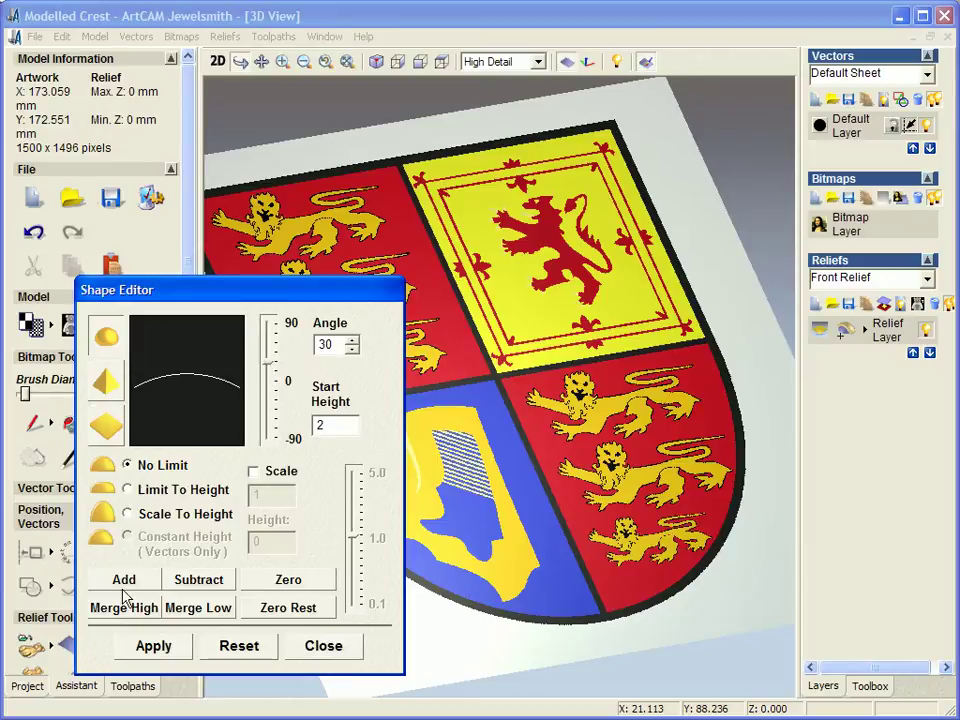
left_click(108, 381)
left_click(108, 340)
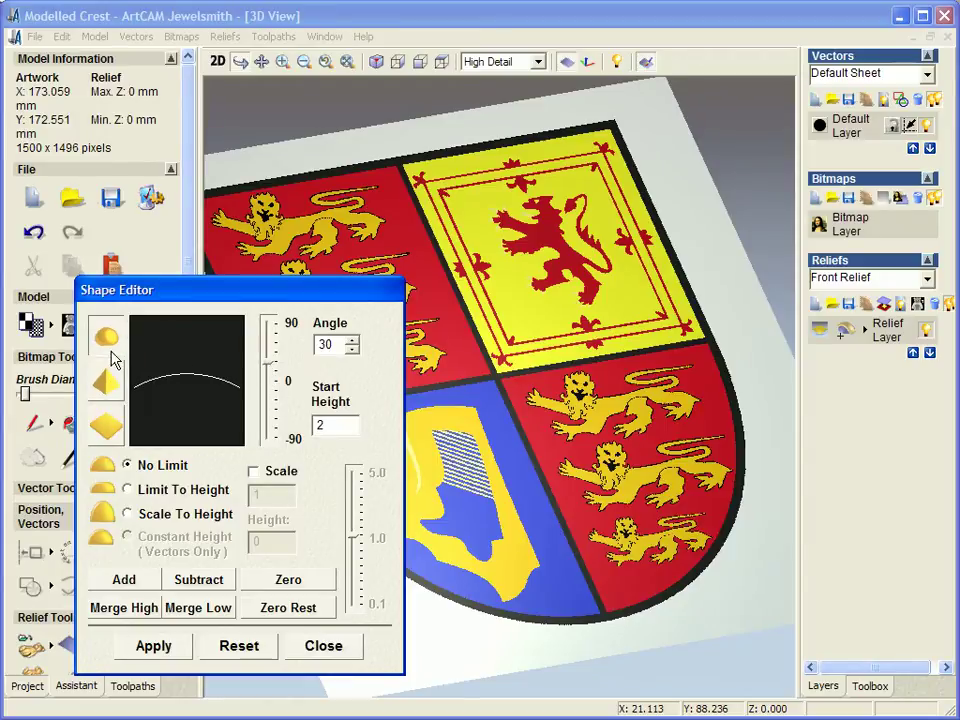
left_click(124, 581)
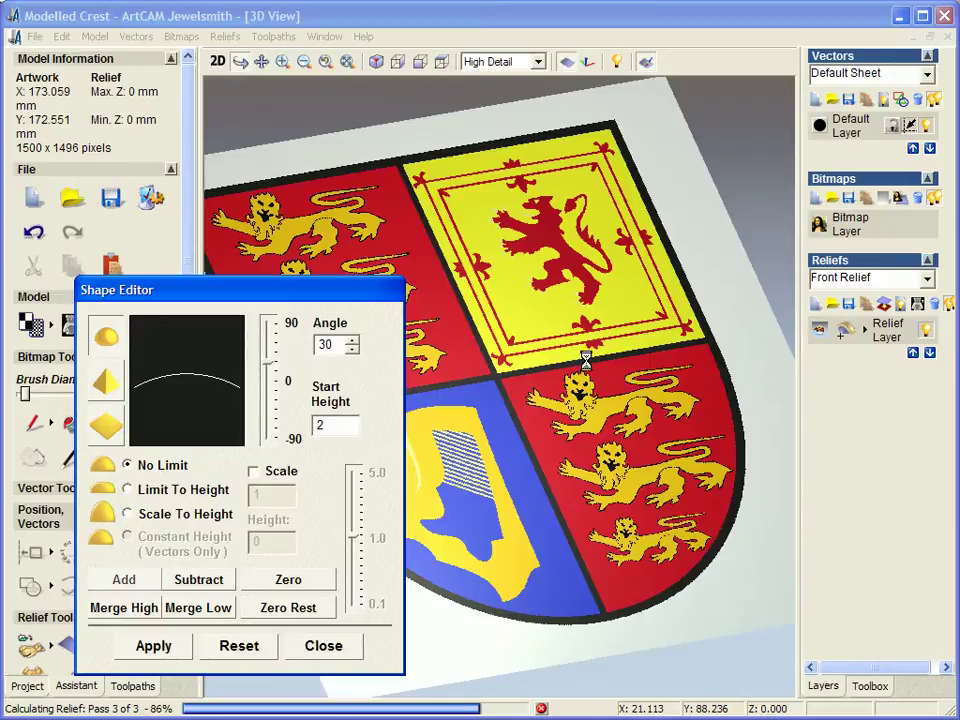
Step: Inspect the raised border and cross bars without colour shading, and restore the bitmap colours
left_click_drag(735, 443, 635, 99)
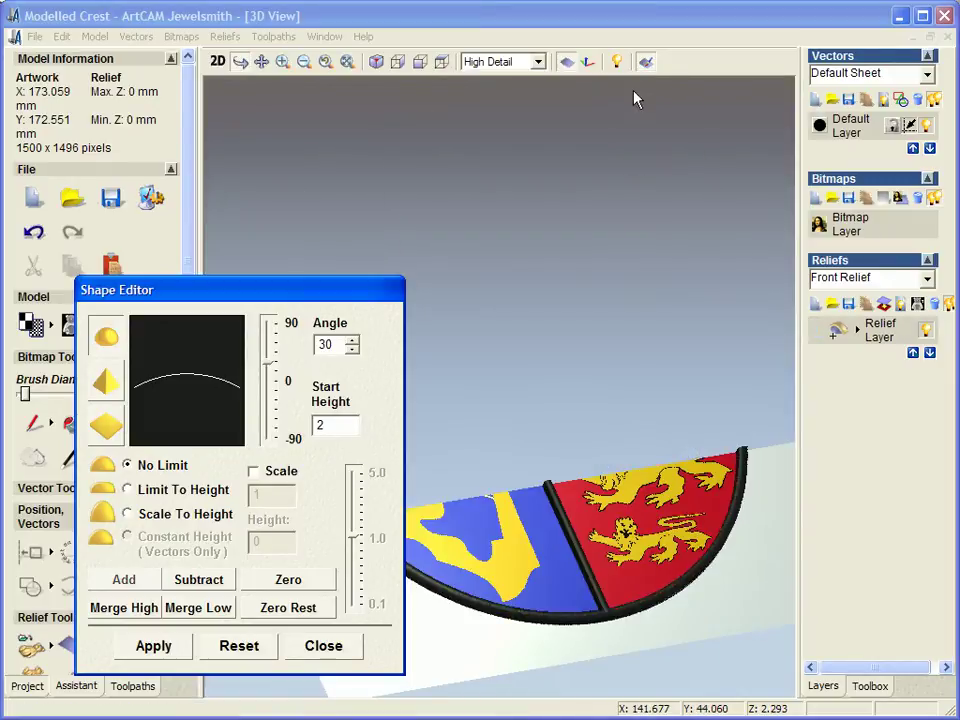
left_click(648, 68)
left_click_drag(617, 437, 618, 420)
scroll(618, 420, "up", 1)
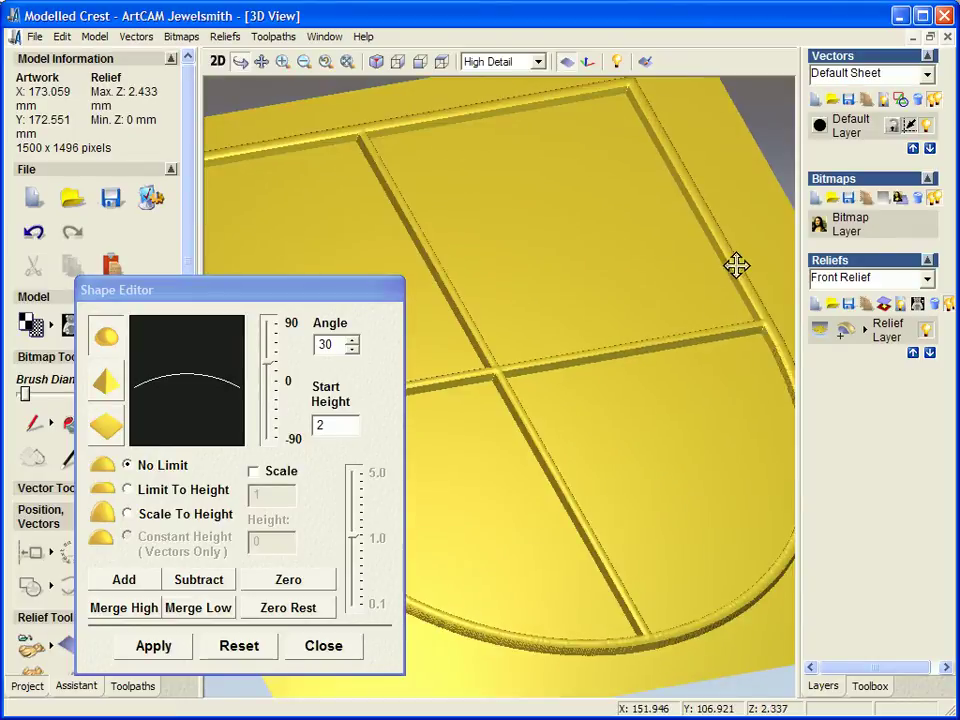
left_click(646, 59)
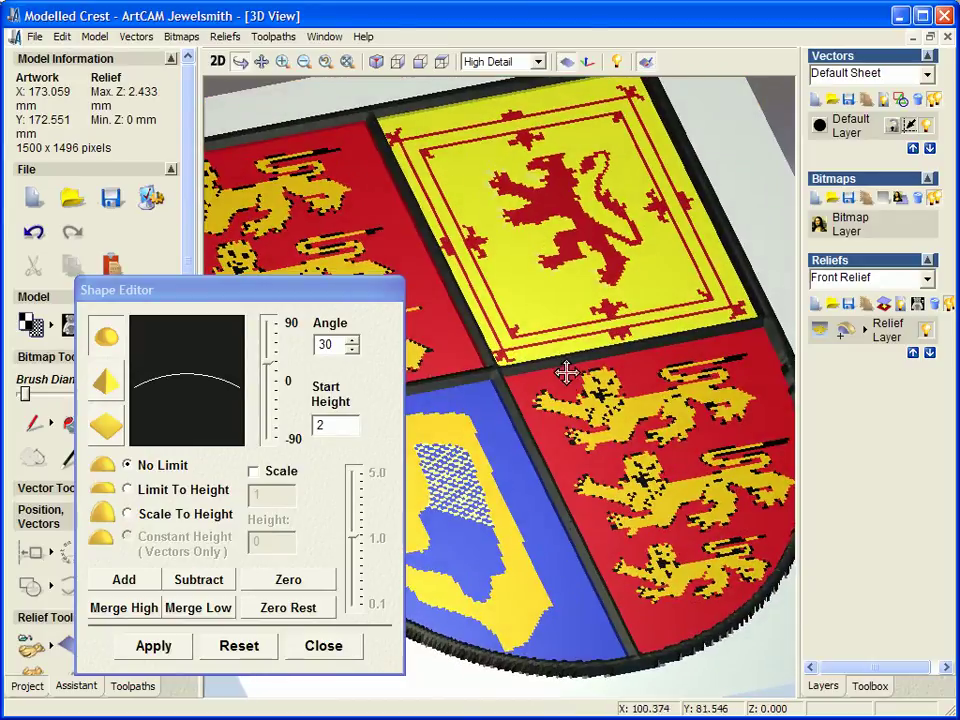
Step: Merge High the red background colour into the relief as a flat plane with a start height of 0.75
double_click(442, 329)
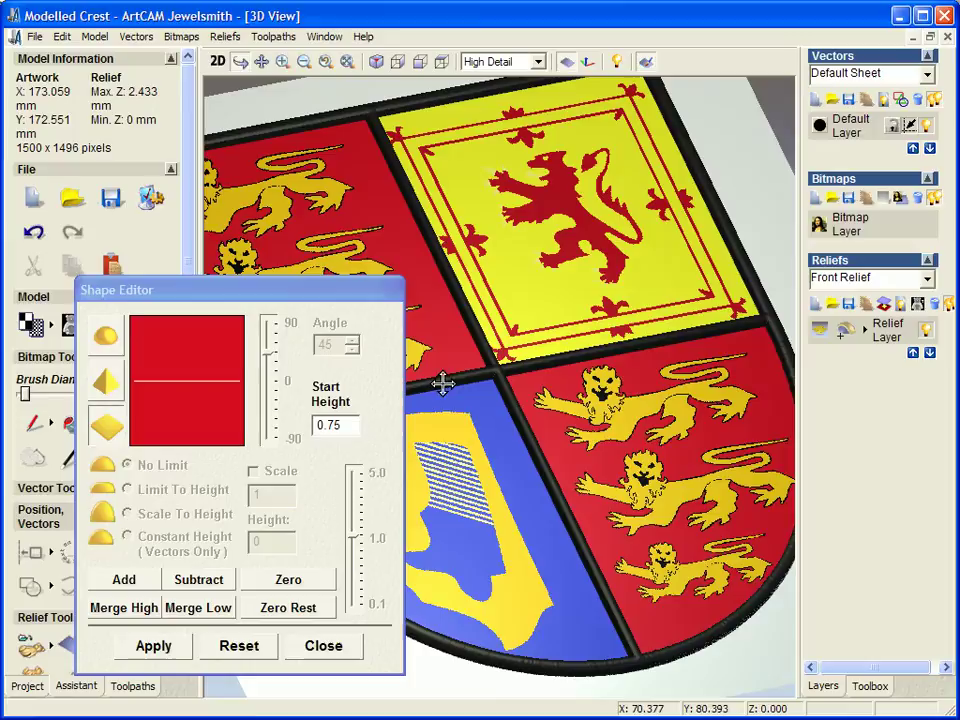
left_click(120, 607)
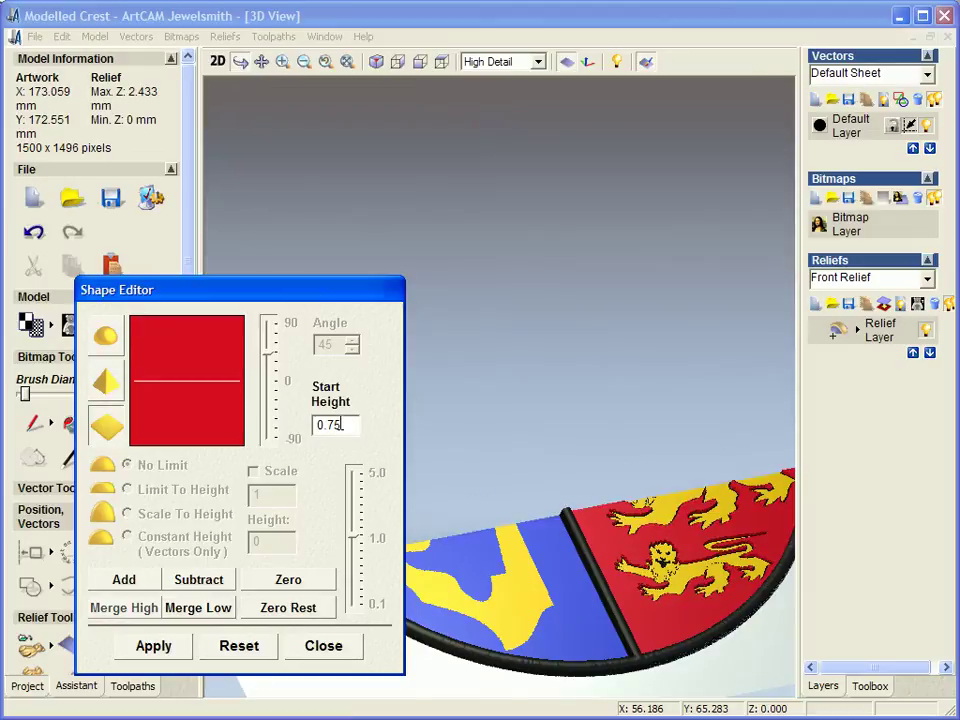
left_click_drag(342, 424, 299, 424)
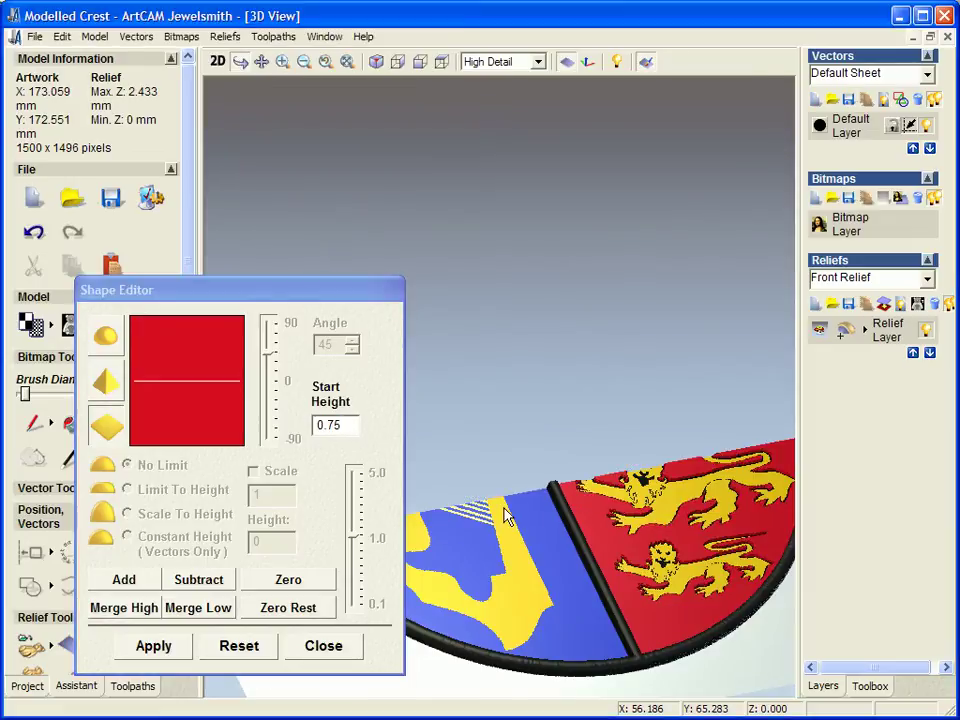
left_click_drag(504, 508, 508, 343)
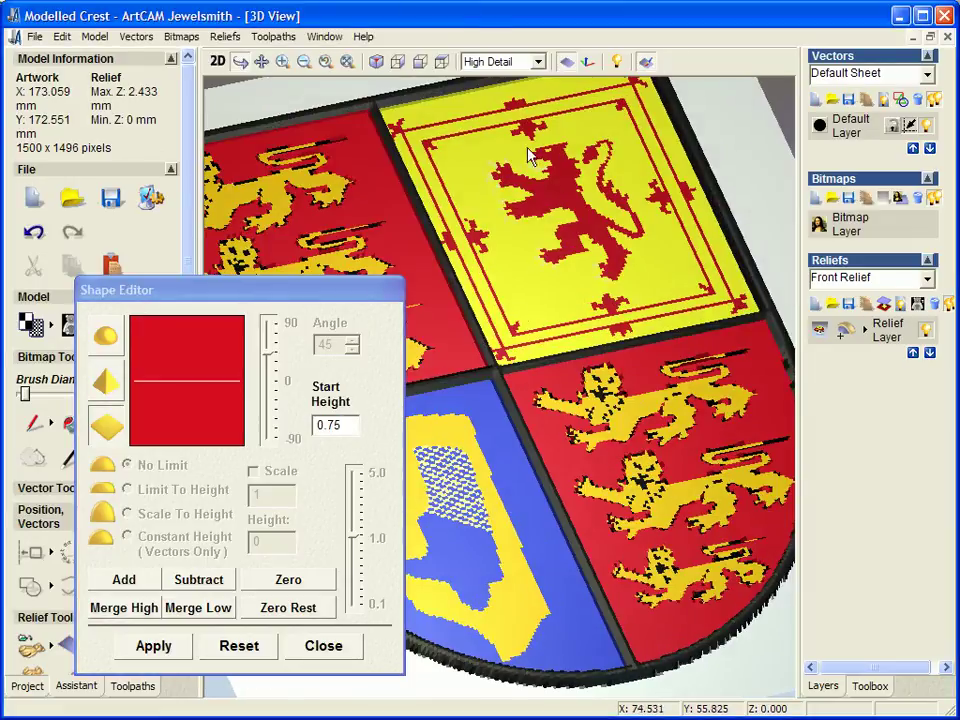
Step: Check the red quarters' raised planes around the lions without colour shading, and restore the bitmap colours
left_click(643, 61)
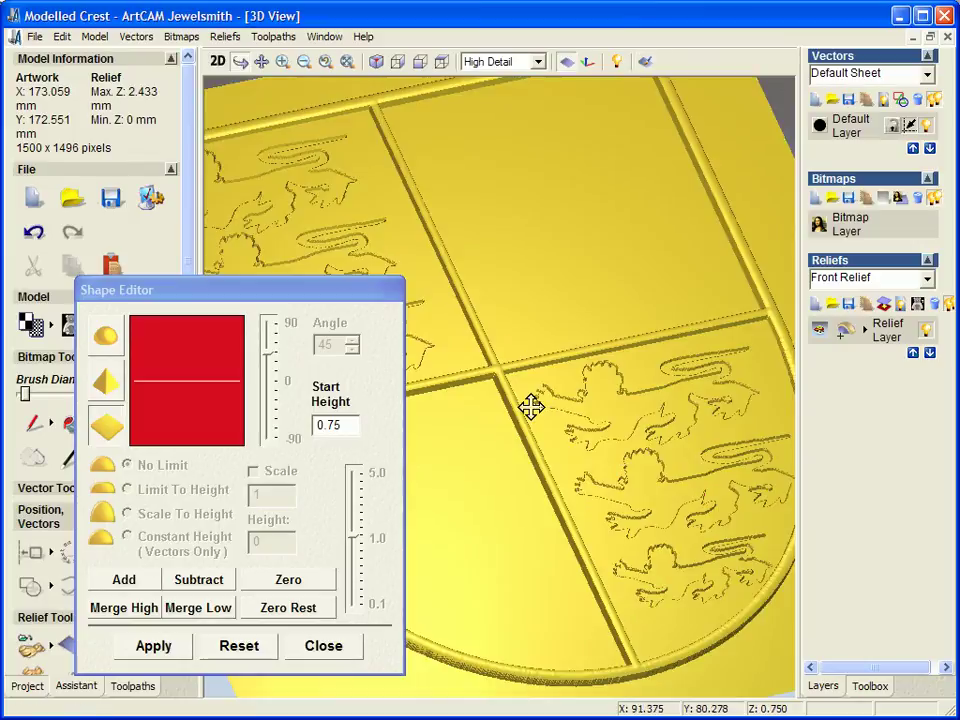
left_click_drag(508, 448, 580, 381)
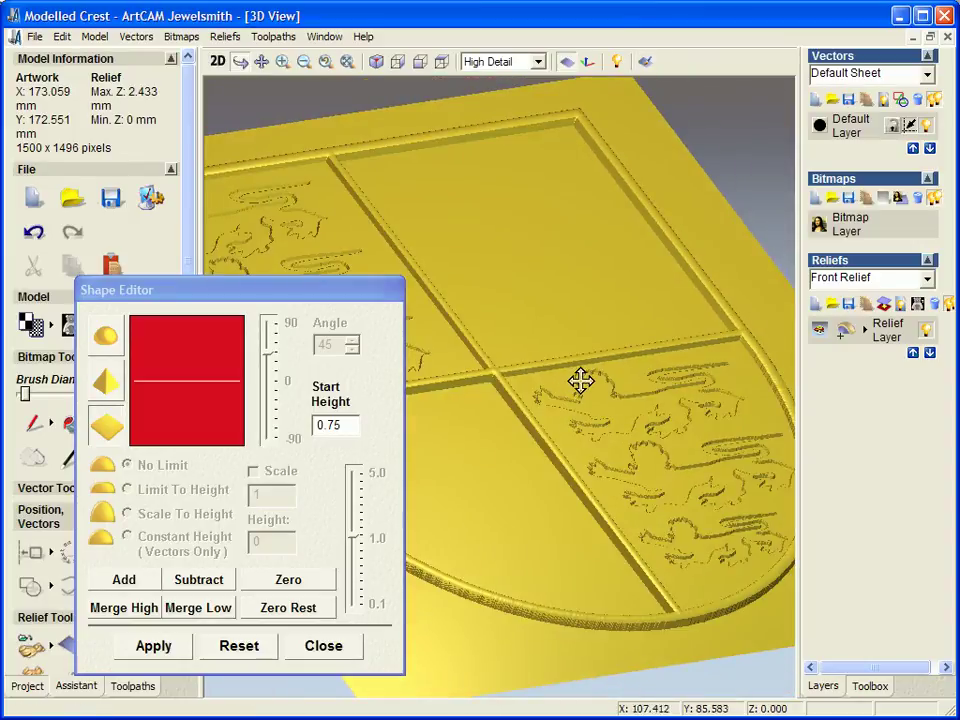
left_click_drag(635, 476, 587, 510)
left_click(646, 62)
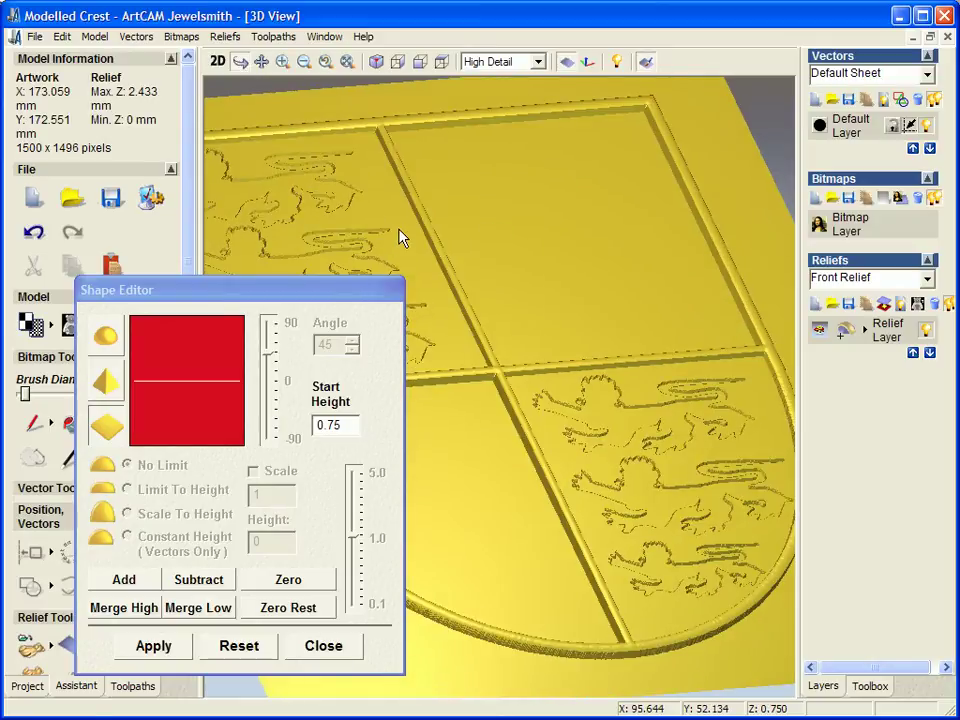
Step: Merge High the blue background colour behind the harp into the relief as a flat plane with a start height of 0.75
left_click_drag(398, 230, 384, 252)
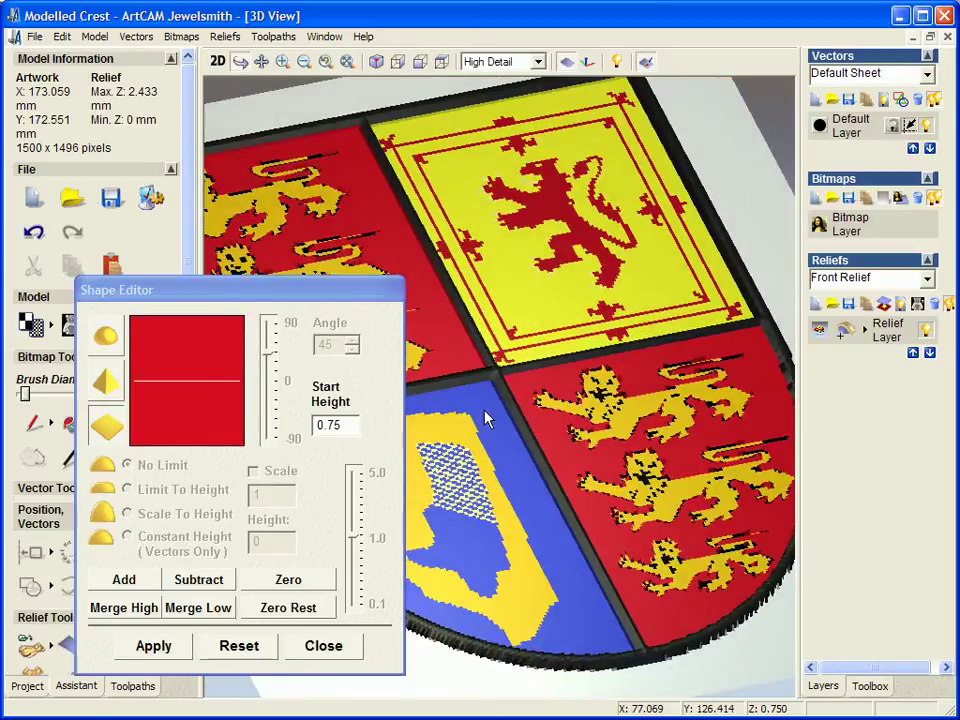
left_click_drag(487, 420, 484, 407)
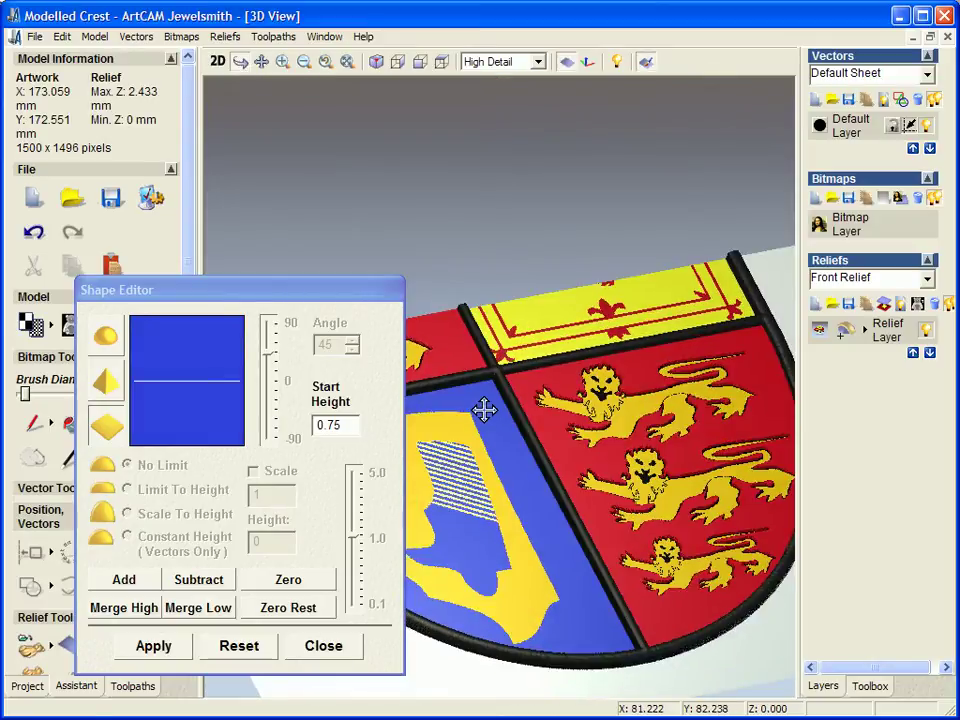
left_click(113, 608)
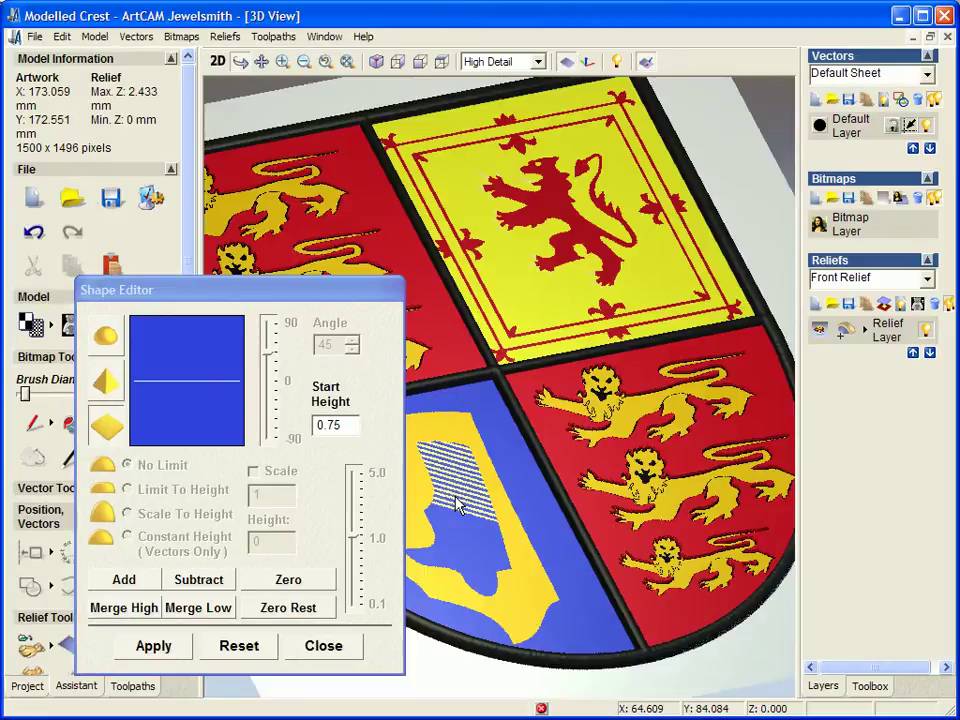
left_click_drag(454, 496, 525, 278)
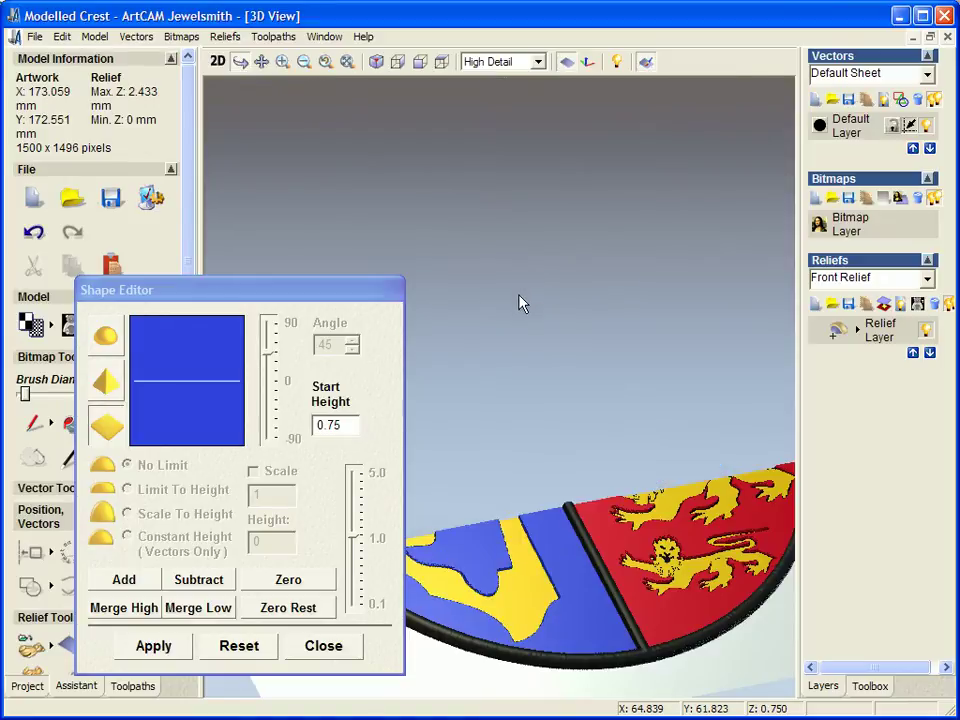
Step: Merge High the bright yellow background colour as a flat plane with start height 0.75, and turn off the colour shading
double_click(517, 295)
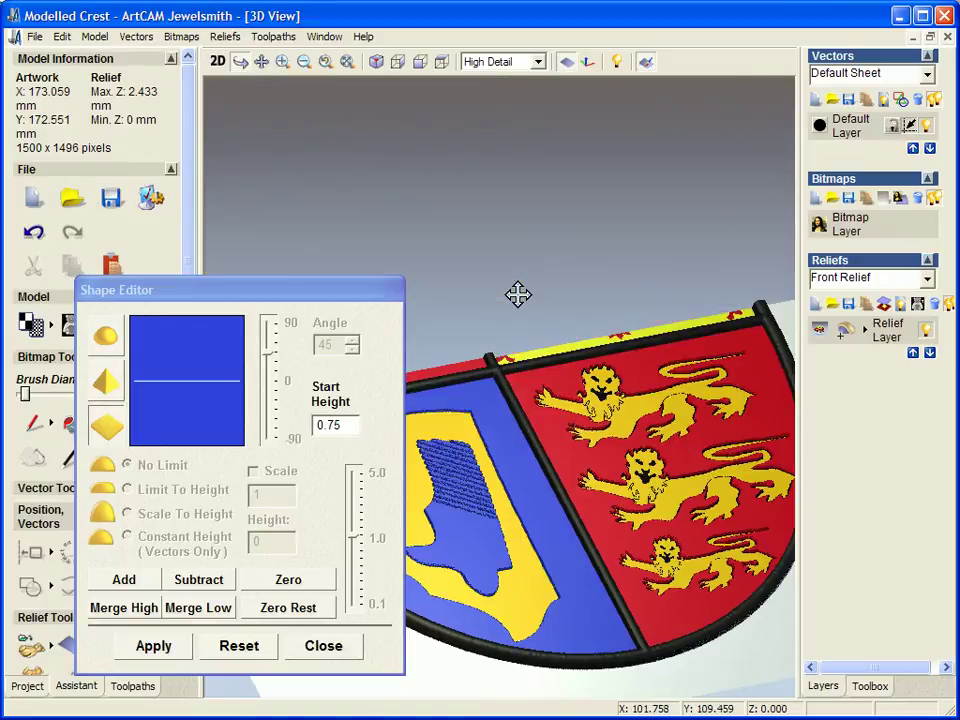
left_click(118, 607)
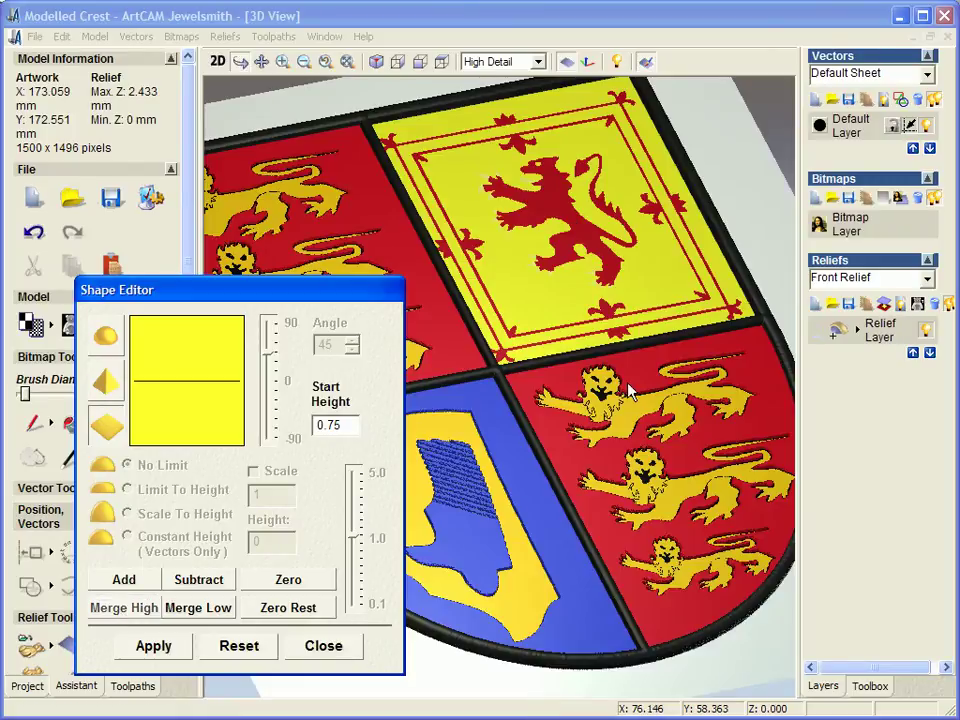
left_click_drag(475, 299, 676, 96)
left_click(650, 68)
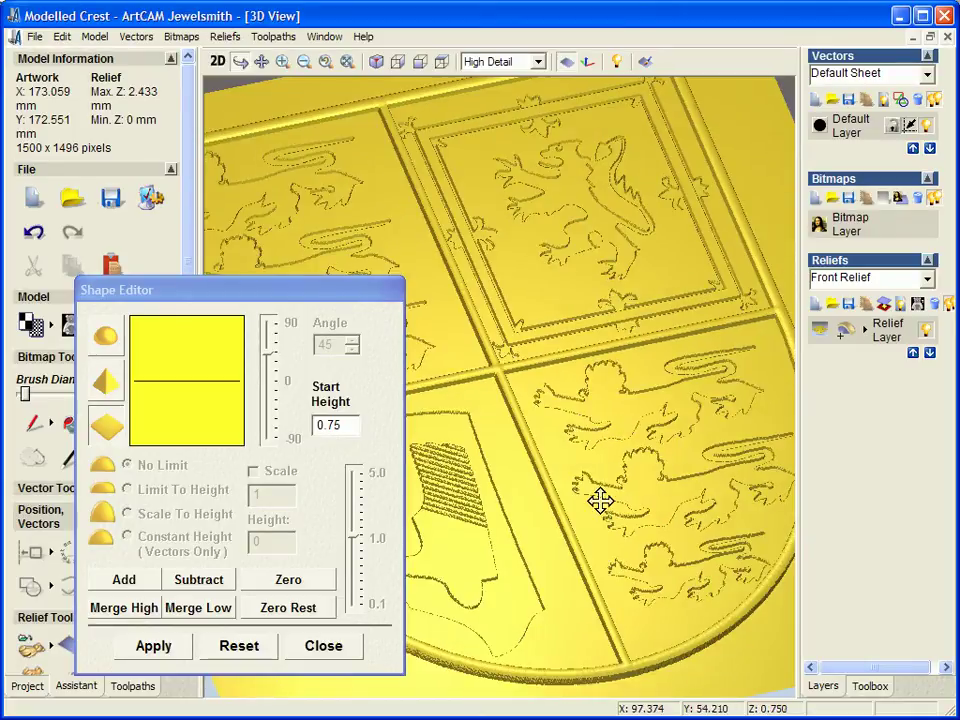
Step: Close the Shape Editor and inspect the harp quarter of the relief with the bitmap colours shown again
left_click_drag(290, 298, 244, 306)
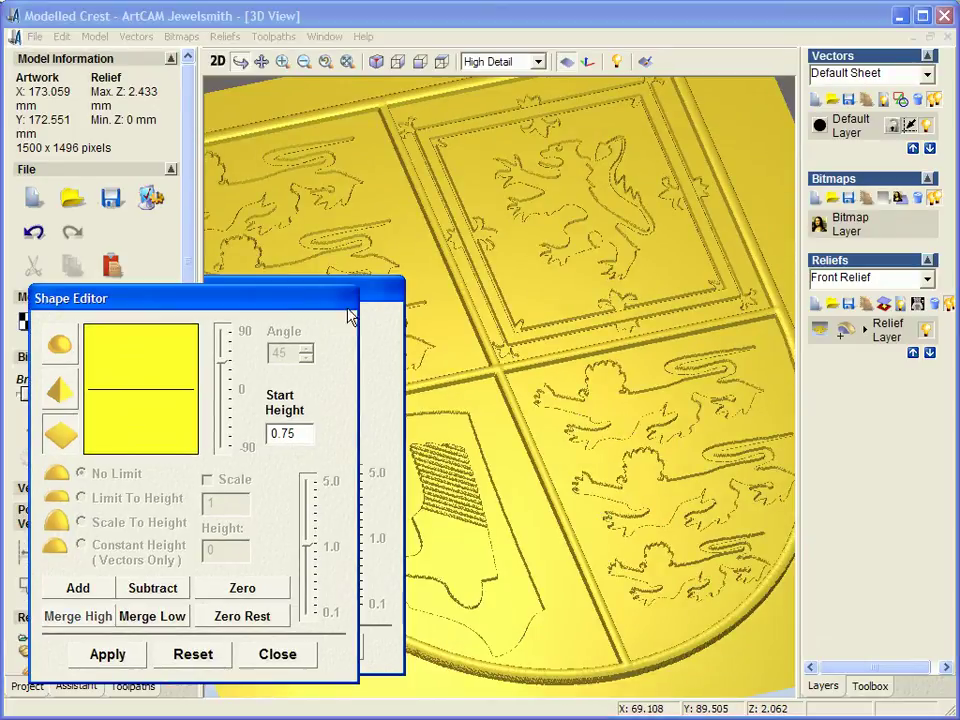
left_click(284, 653)
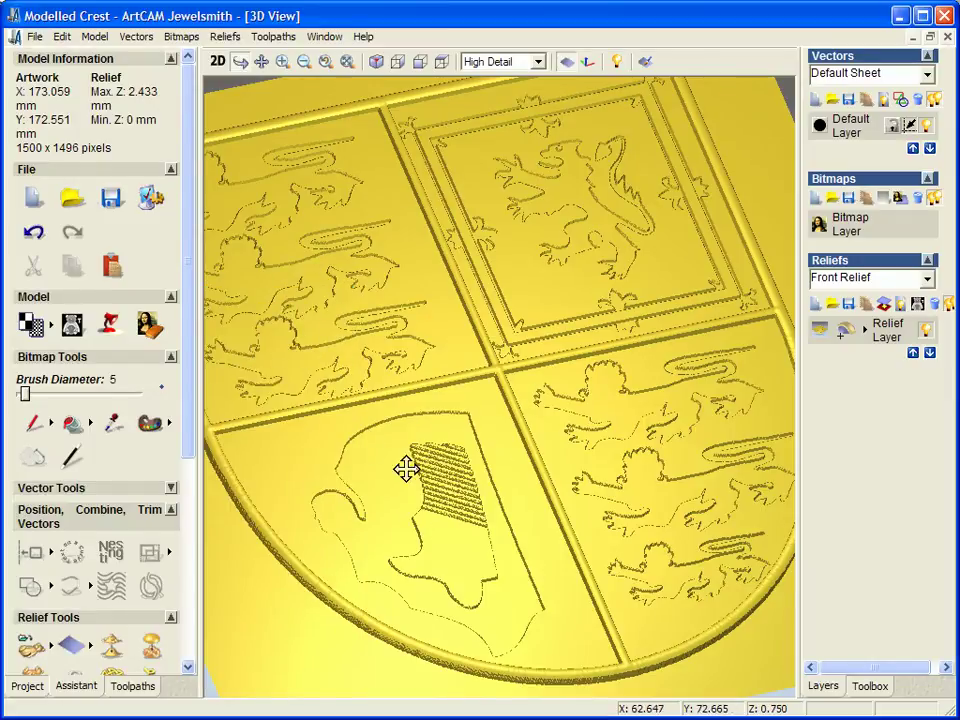
left_click_drag(407, 467, 429, 448)
left_click_drag(516, 371, 420, 437)
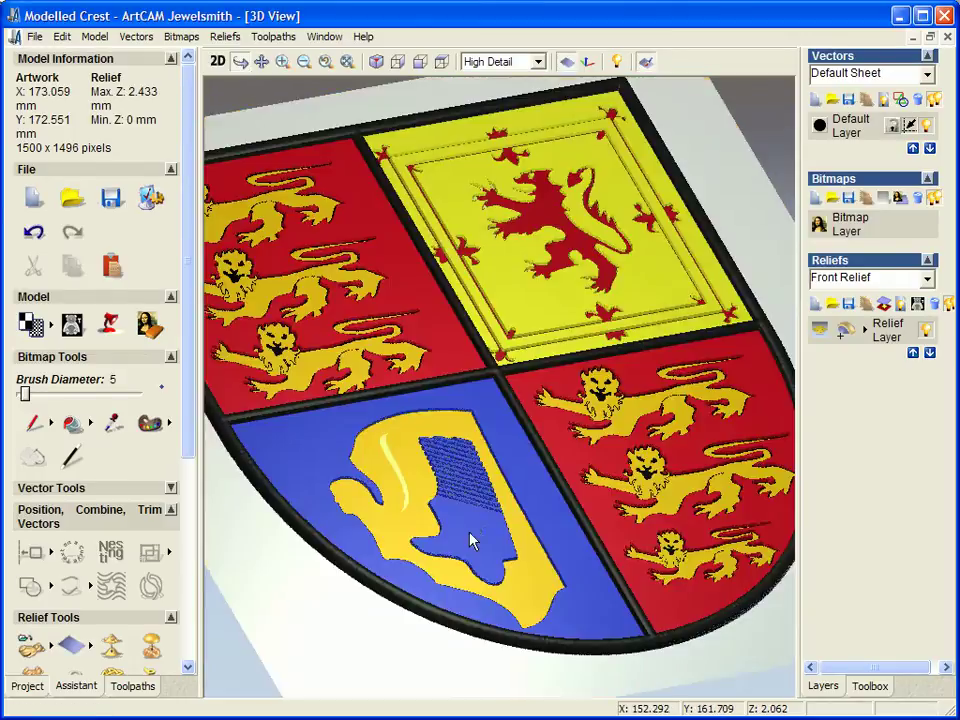
left_click_drag(496, 469, 470, 480)
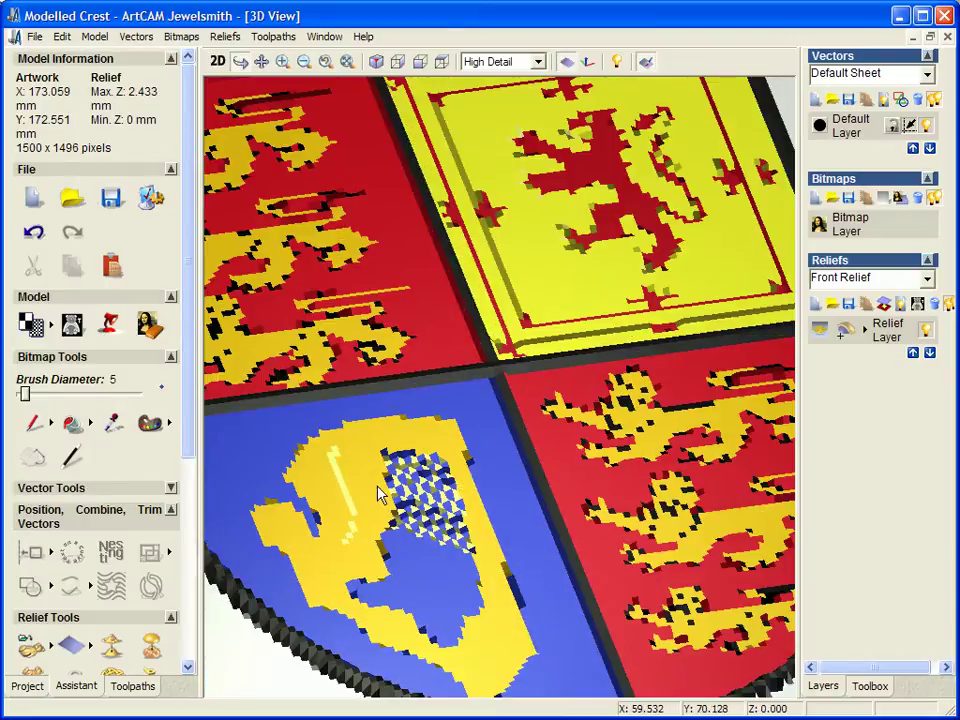
Step: Merge High the gold colour of the harp and lions as a round profile with a 20-degree angle and start height 1
double_click(365, 480)
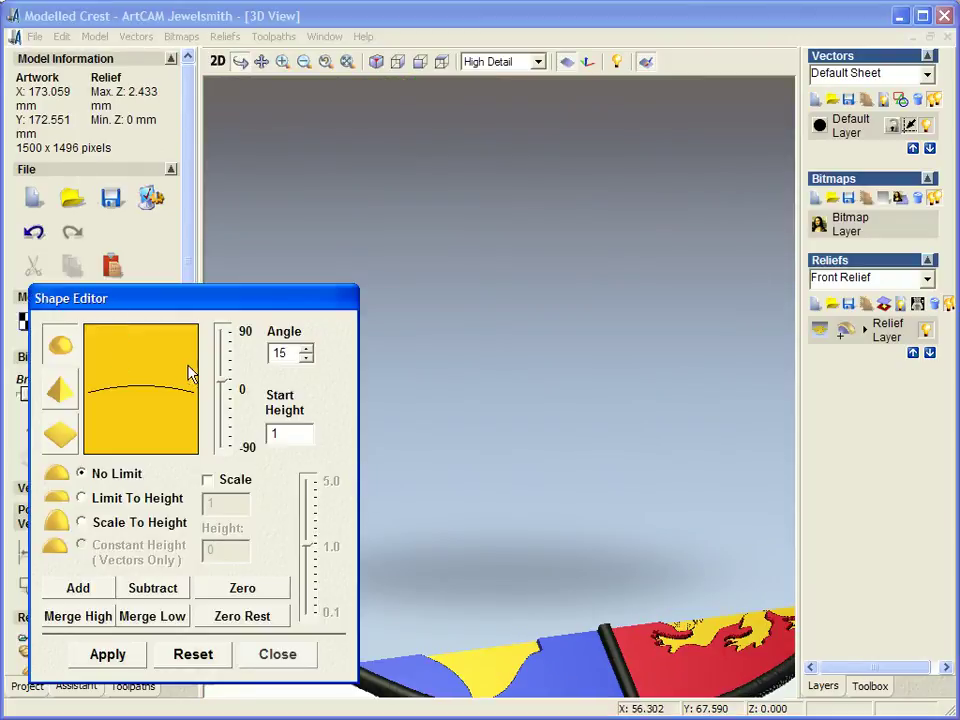
mouse_move(229, 386)
left_mouse_down()
mouse_move(227, 373)
mouse_move(224, 388)
left_mouse_up()
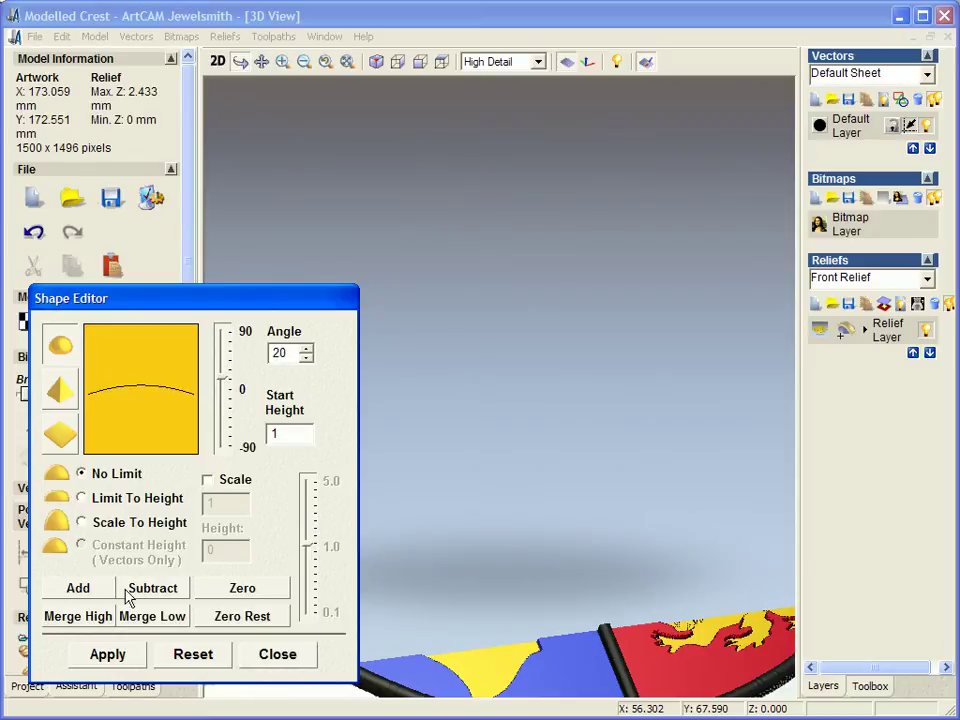
left_click(99, 620)
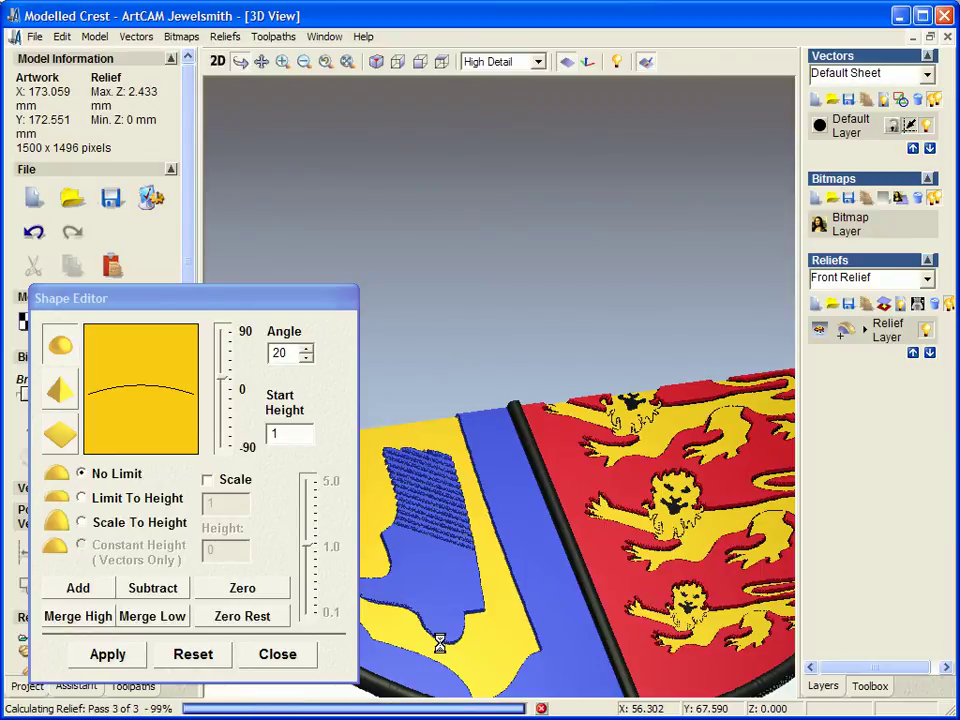
left_click_drag(441, 649, 462, 612)
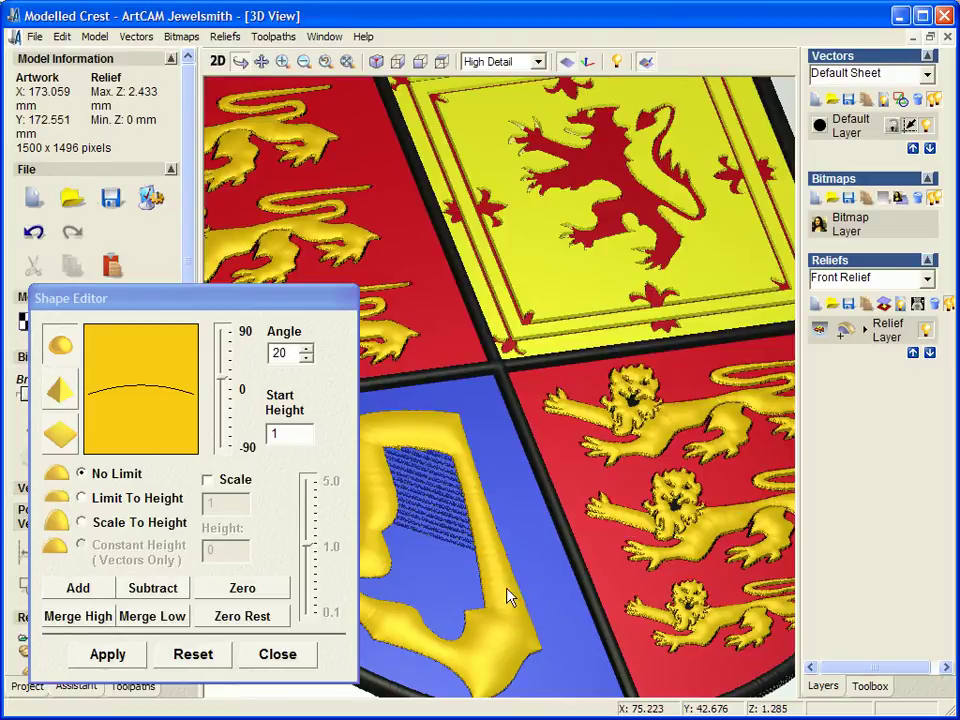
left_click_drag(617, 587, 596, 531)
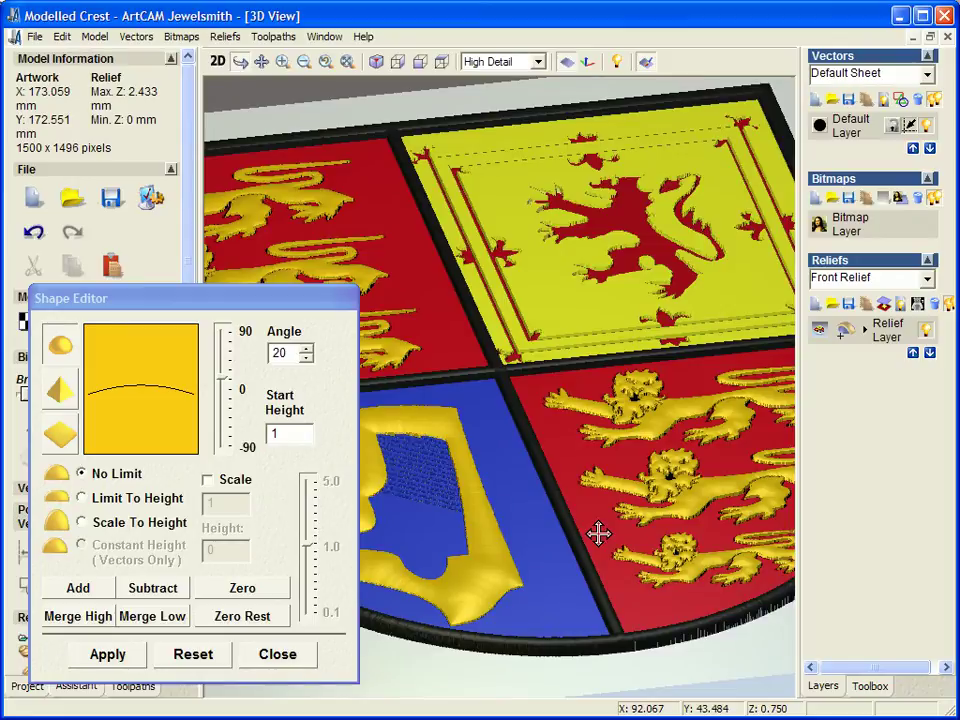
Step: Merge High the pale yellow colour of the harp's wing highlight and strings as a round profile with angle 15 and start height 1
mouse_move(553, 560)
left_mouse_down()
mouse_move(589, 469)
mouse_move(602, 574)
left_mouse_up()
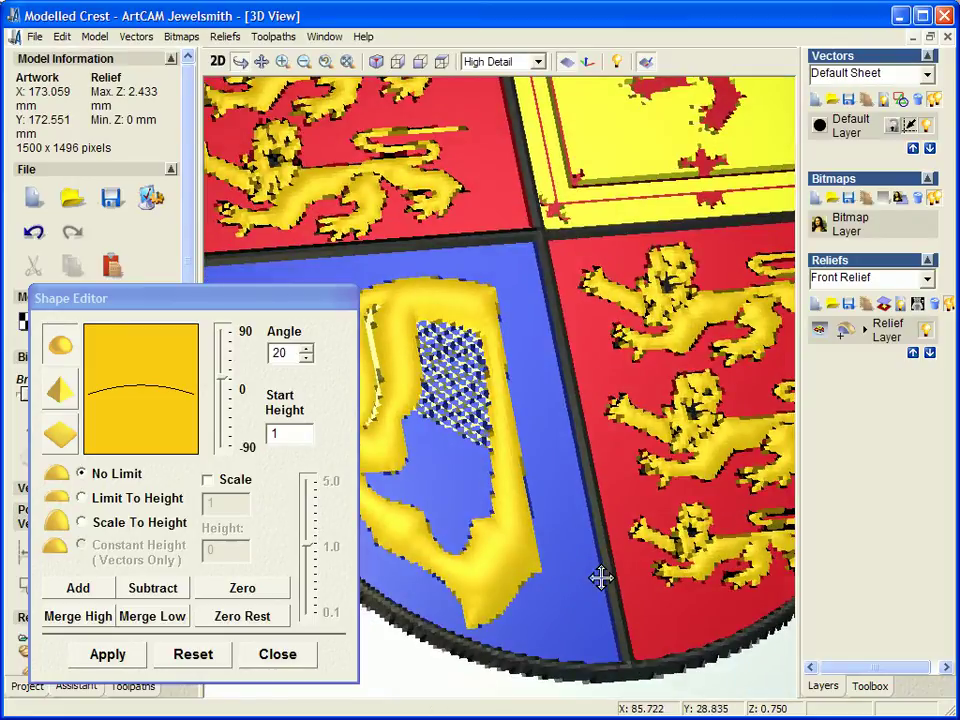
double_click(372, 337)
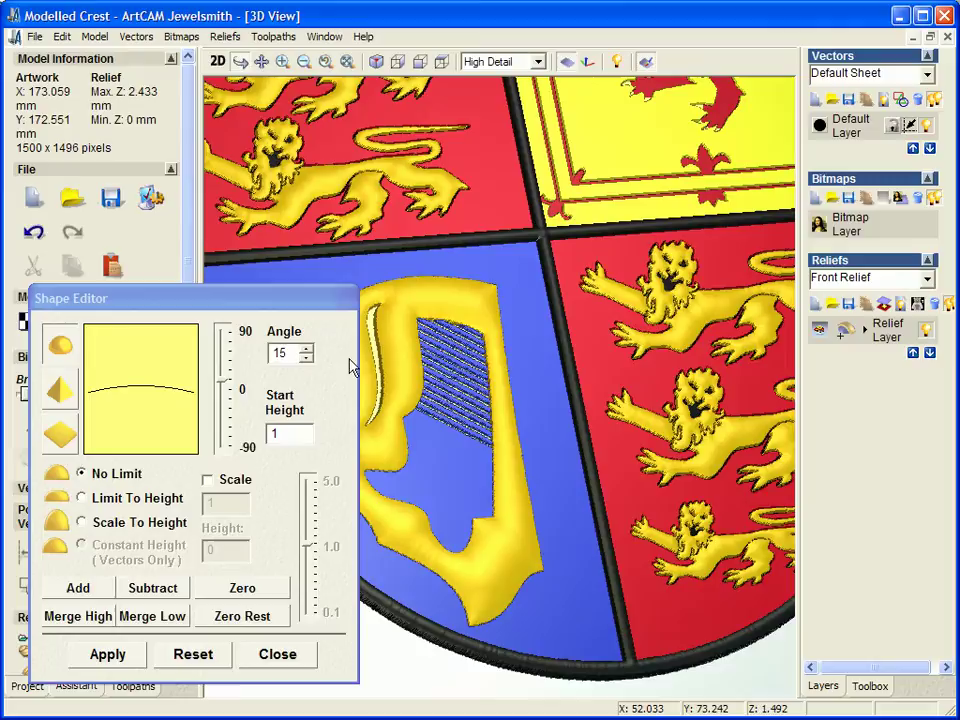
left_click(86, 619)
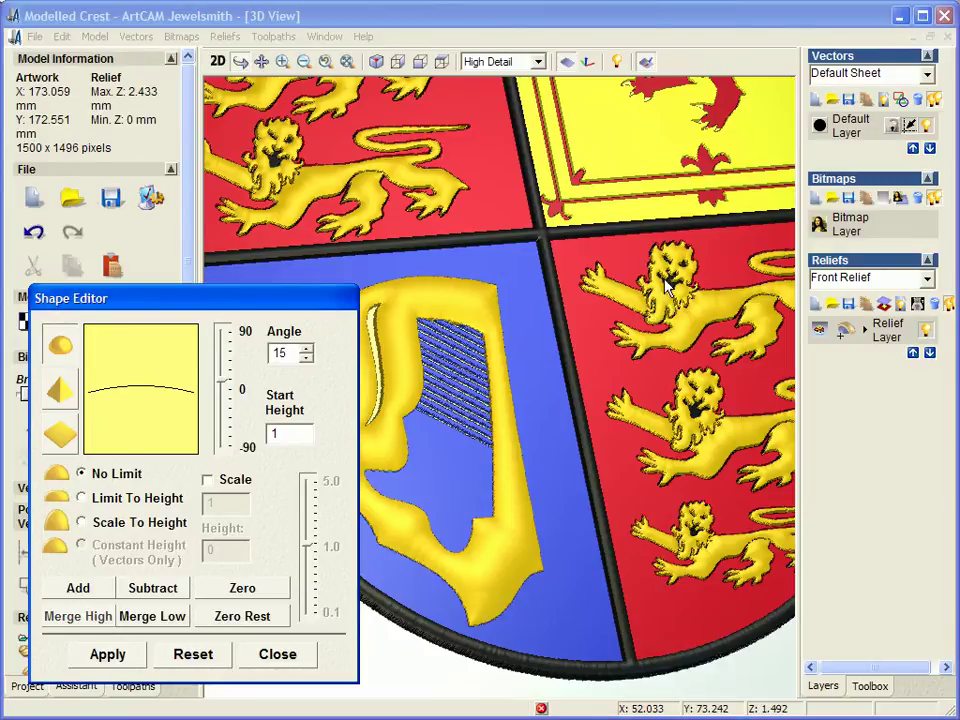
left_click_drag(670, 294, 653, 187)
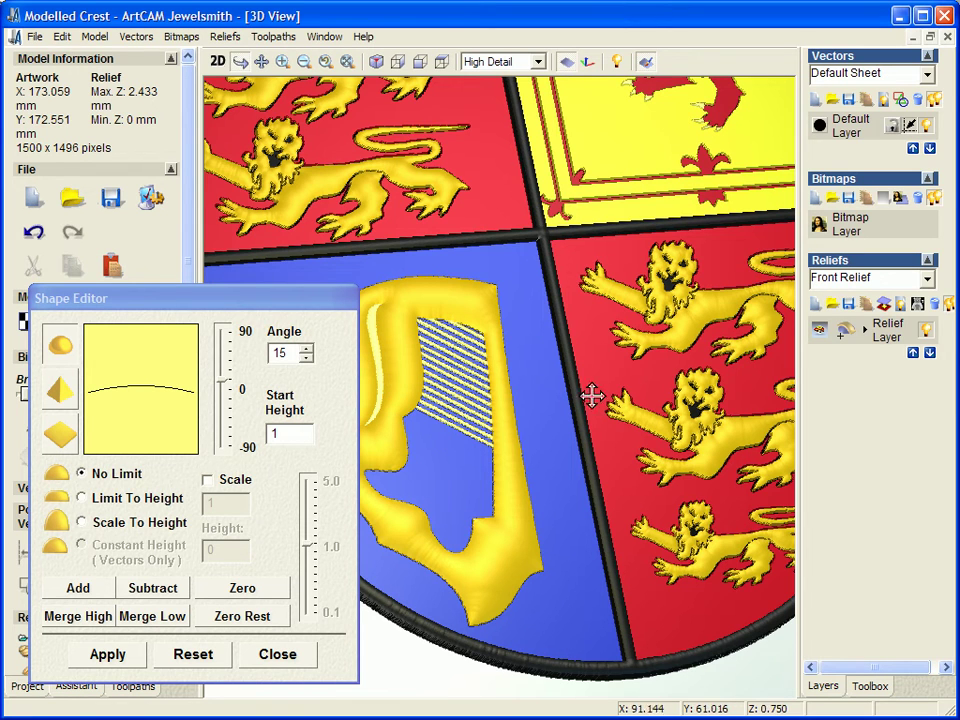
Step: Merge High the black colour of the gold lions' outlines and facial details as a flat plane with start height 0.8
scroll(671, 280, "up", 1)
scroll(565, 318, "up", 1)
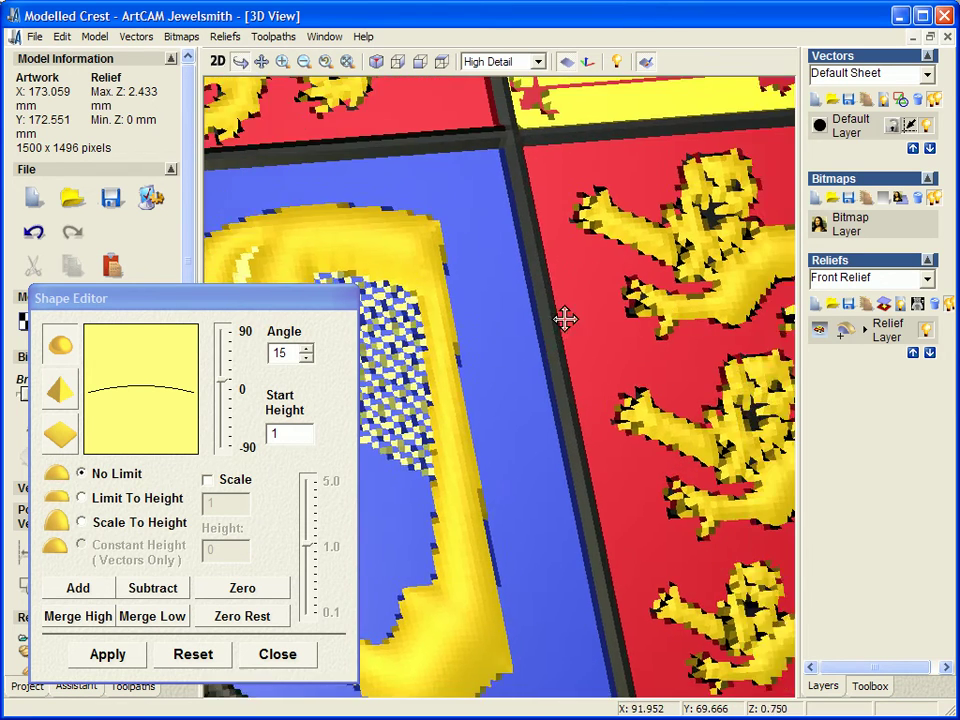
scroll(530, 315, "up", 1)
scroll(605, 130, "up", 1)
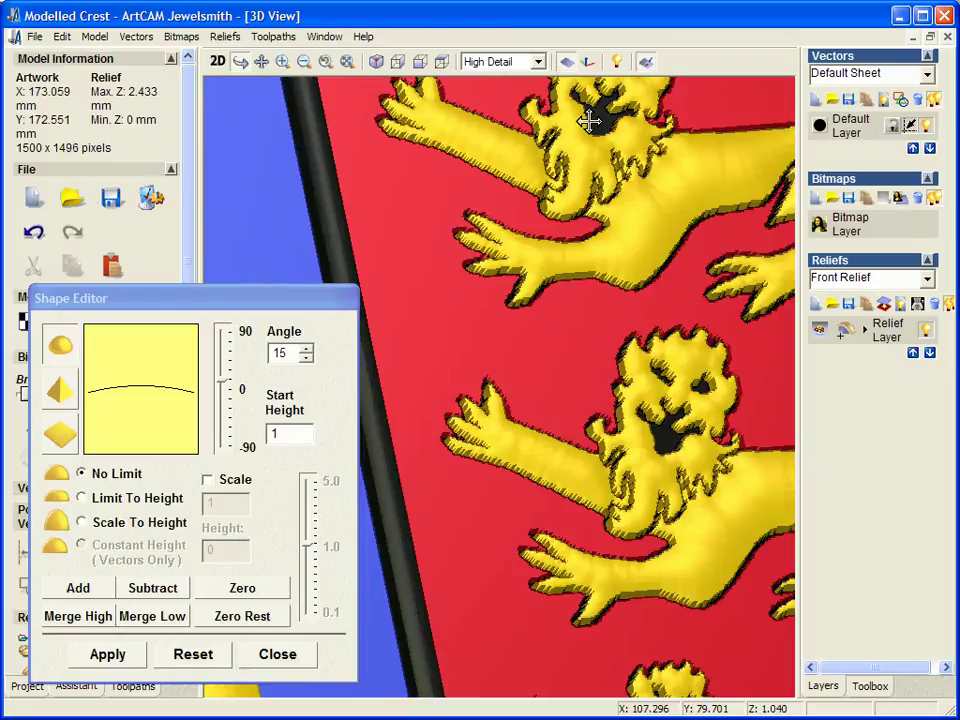
double_click(589, 121)
double_click(594, 119)
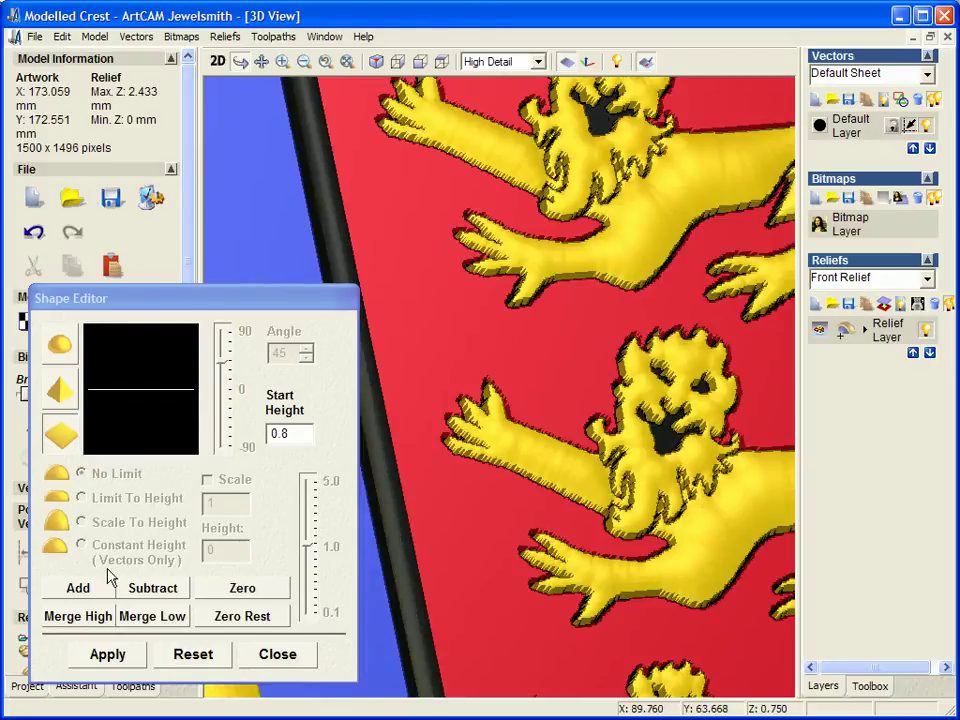
left_click(80, 617)
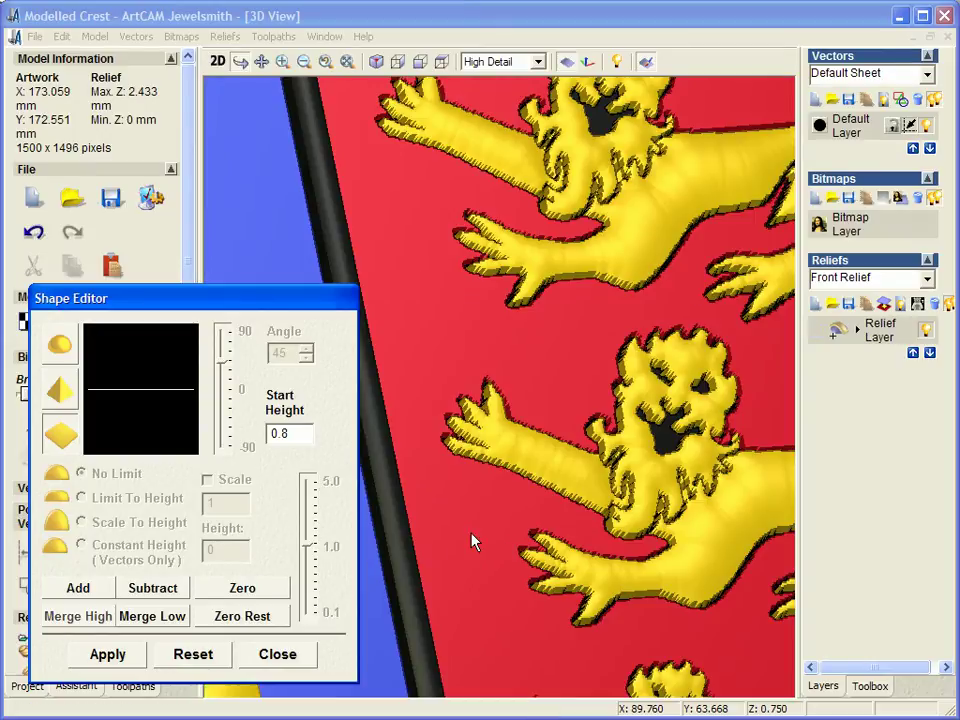
left_click_drag(475, 541, 543, 474)
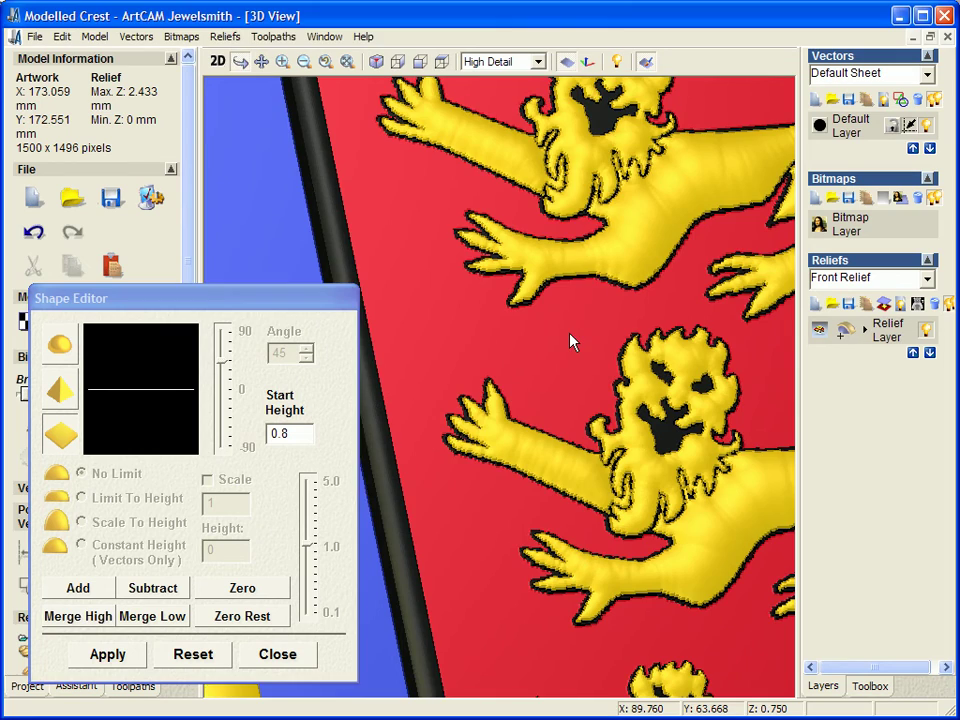
Step: Merge High the red colour of the rampant lion and its border as a round profile with angle 30 and start height 1
middle_click_drag(587, 291, 411, 422)
scroll(411, 422, "down", 2)
scroll(480, 357, "down", 1)
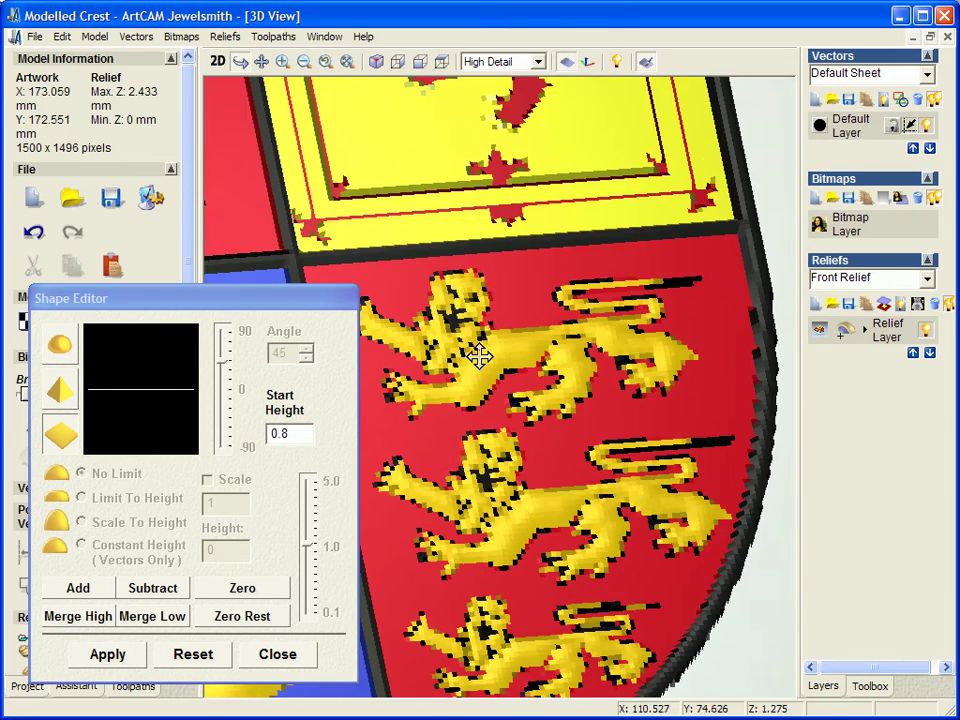
left_click_drag(479, 357, 553, 326)
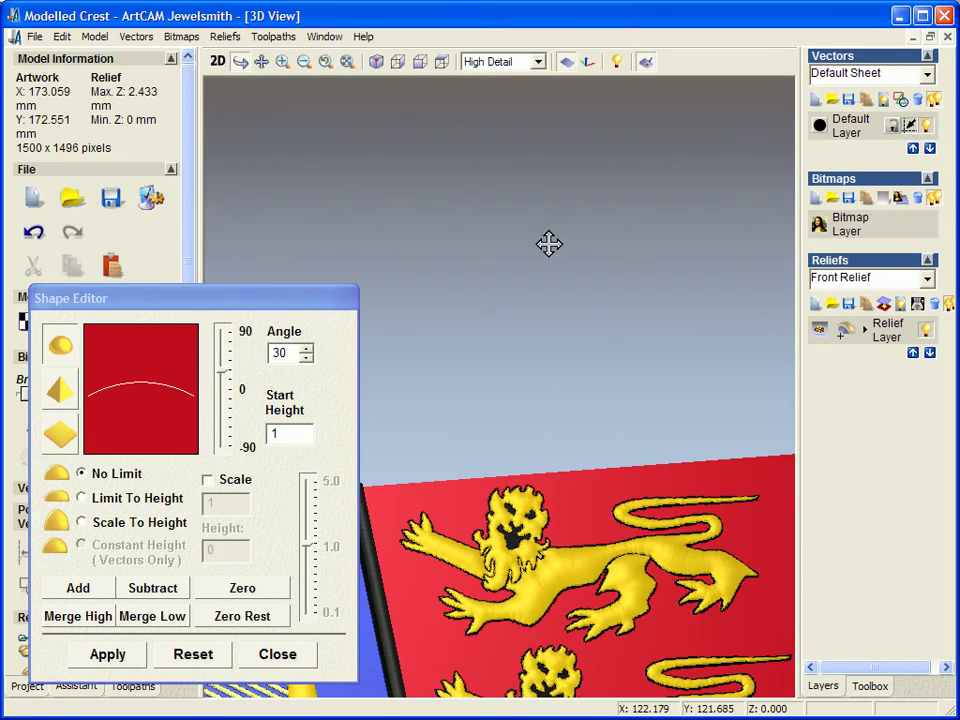
left_click(78, 616)
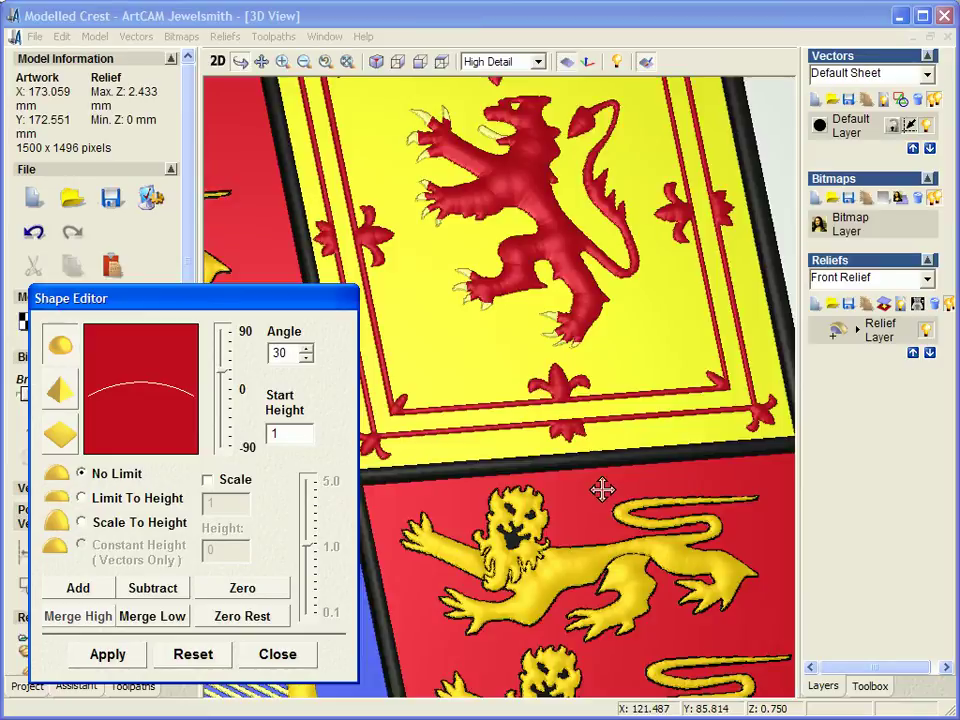
left_click_drag(611, 486, 602, 489)
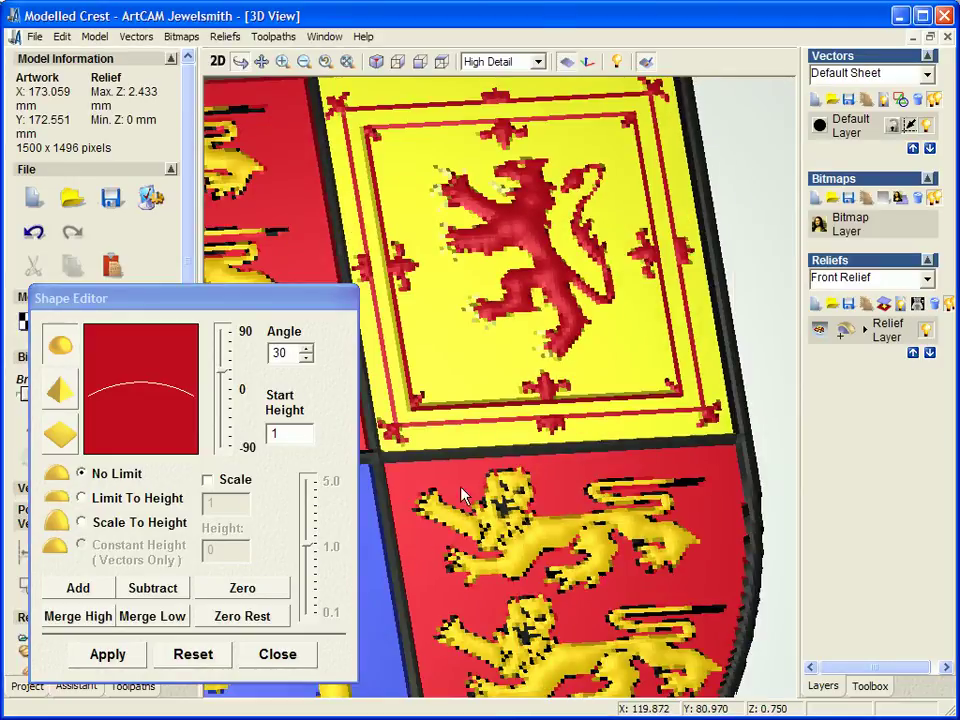
Step: Close the Shape Editor and hide the flat zero plane surrounding the shield, with the whole crest in view
left_click(277, 657)
left_click_drag(482, 615, 512, 591)
middle_click_drag(512, 591, 607, 515)
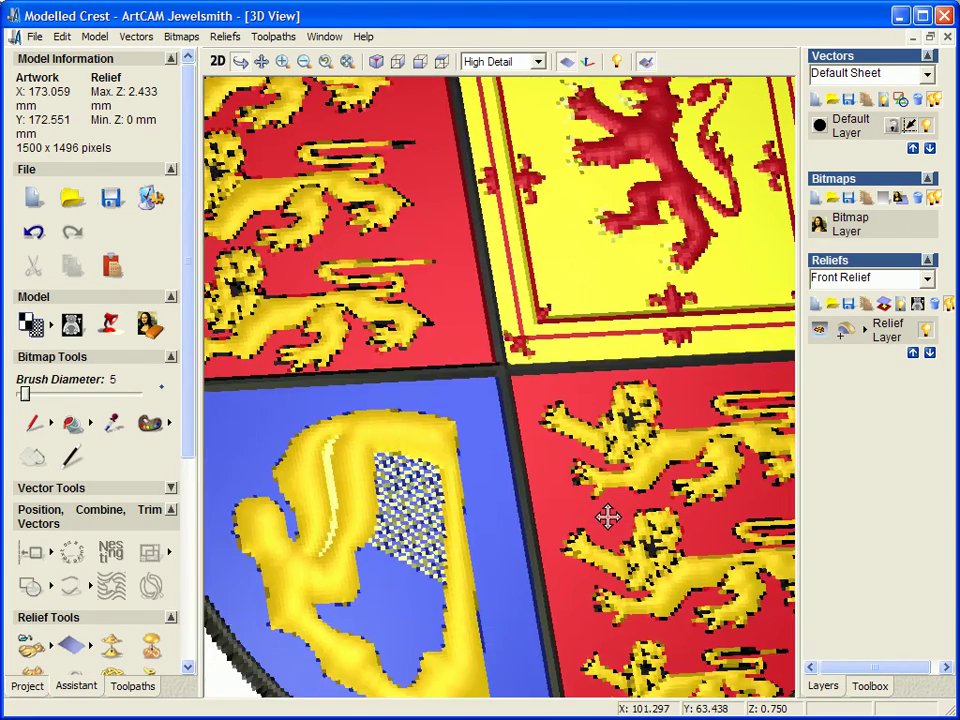
scroll(590, 520, "down", 3)
left_click_drag(486, 546, 520, 510)
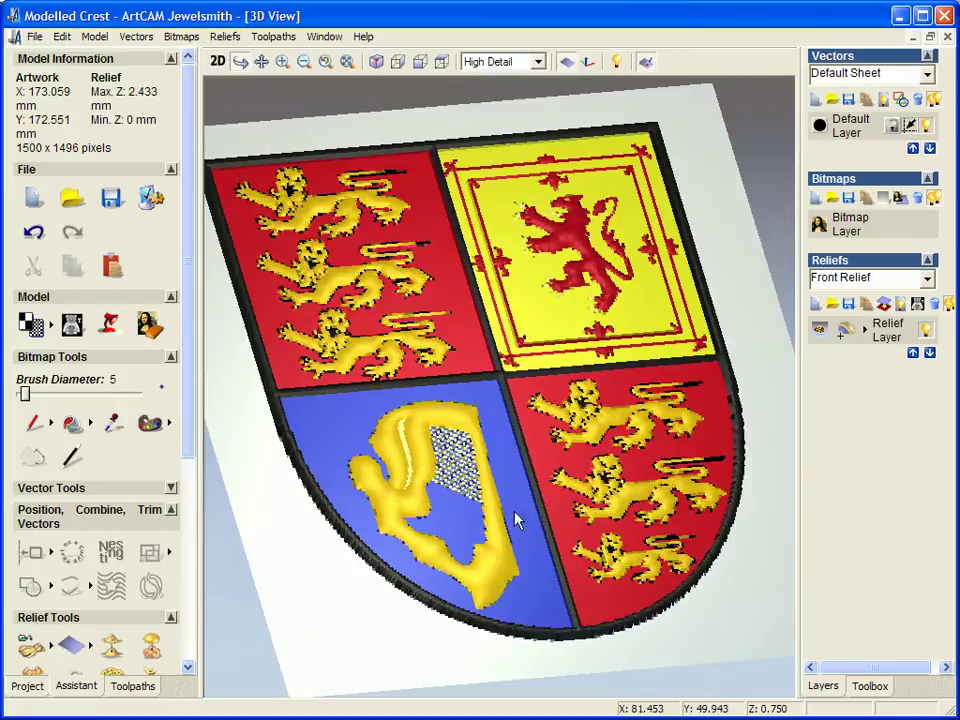
left_click_drag(535, 280, 467, 416)
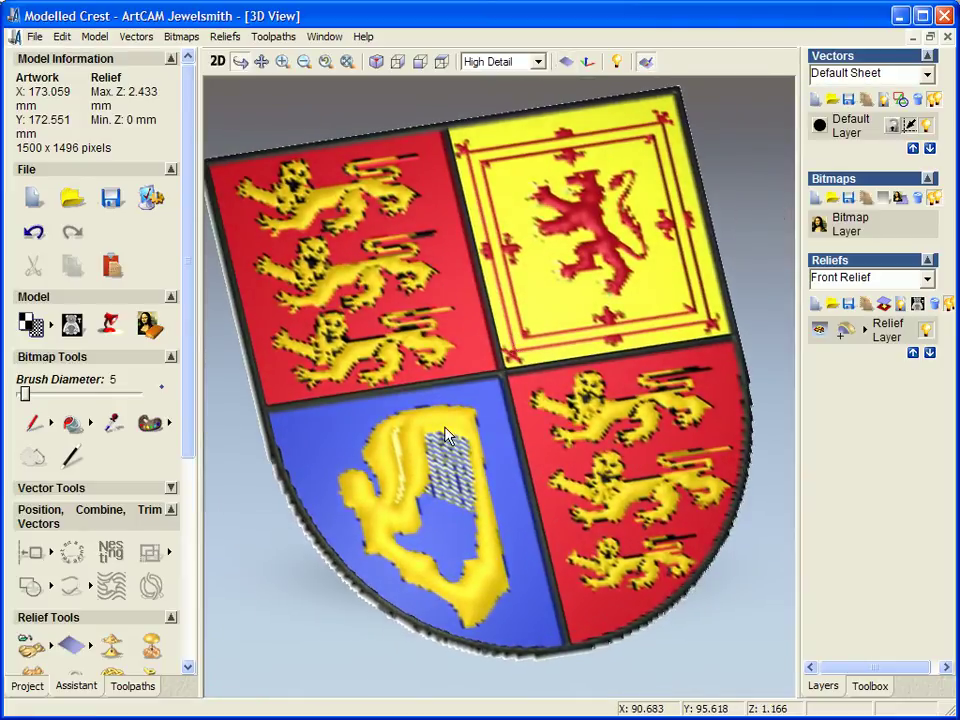
Step: Examine the completed crest relief from several angles, both with and without the bitmap colour shading
left_click_drag(415, 444, 536, 401)
scroll(538, 401, "up", 2)
scroll(538, 401, "up", 2)
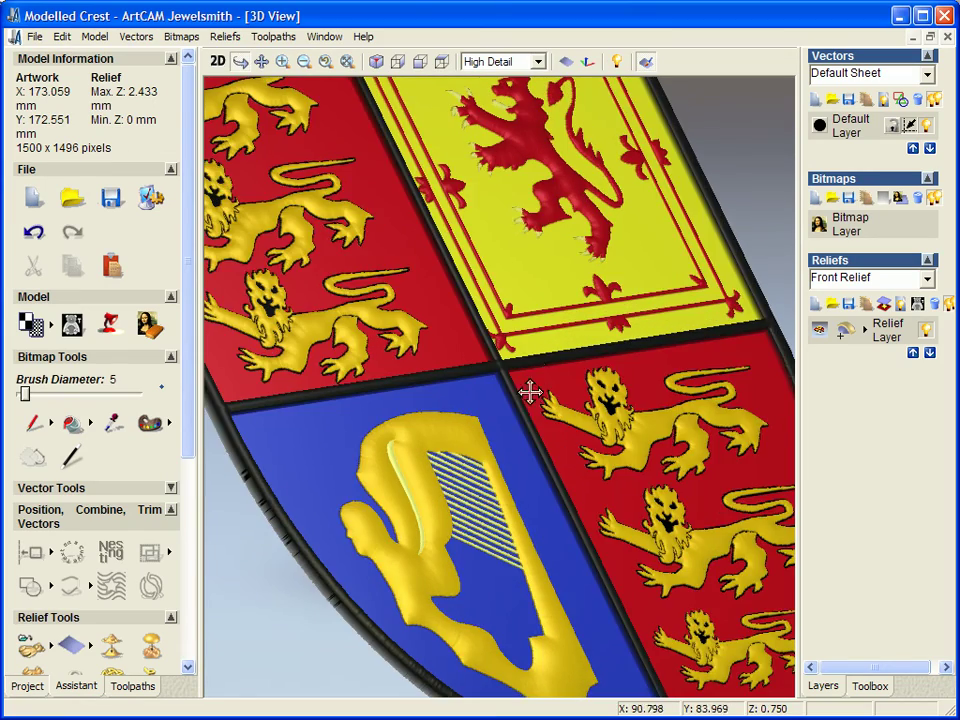
left_click_drag(531, 409, 664, 404)
scroll(261, 444, "down", 1)
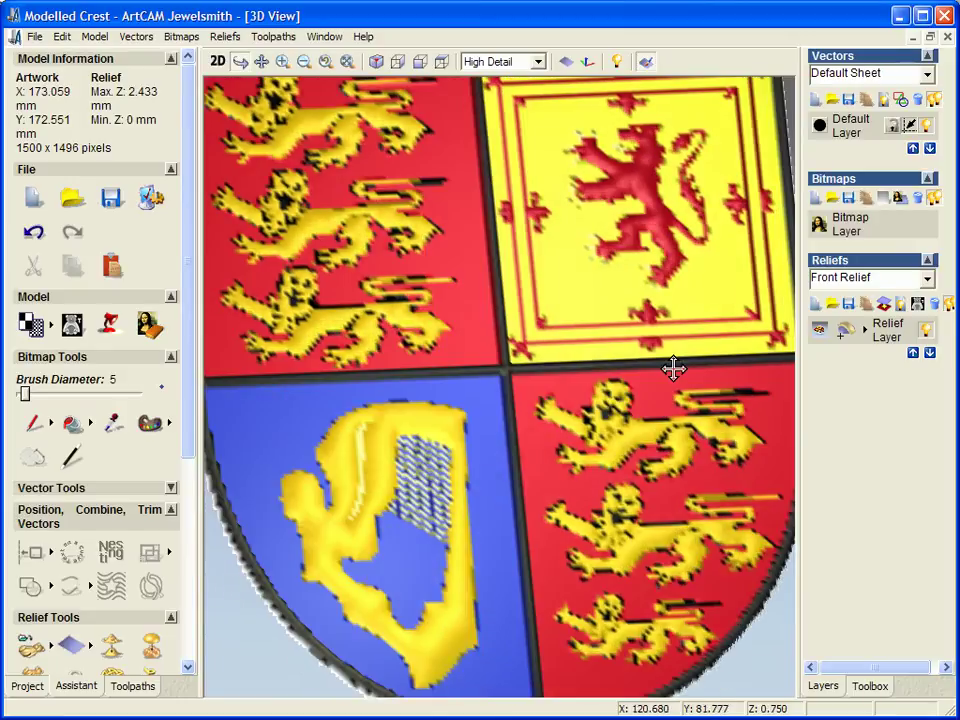
left_click(646, 63)
left_click(646, 63)
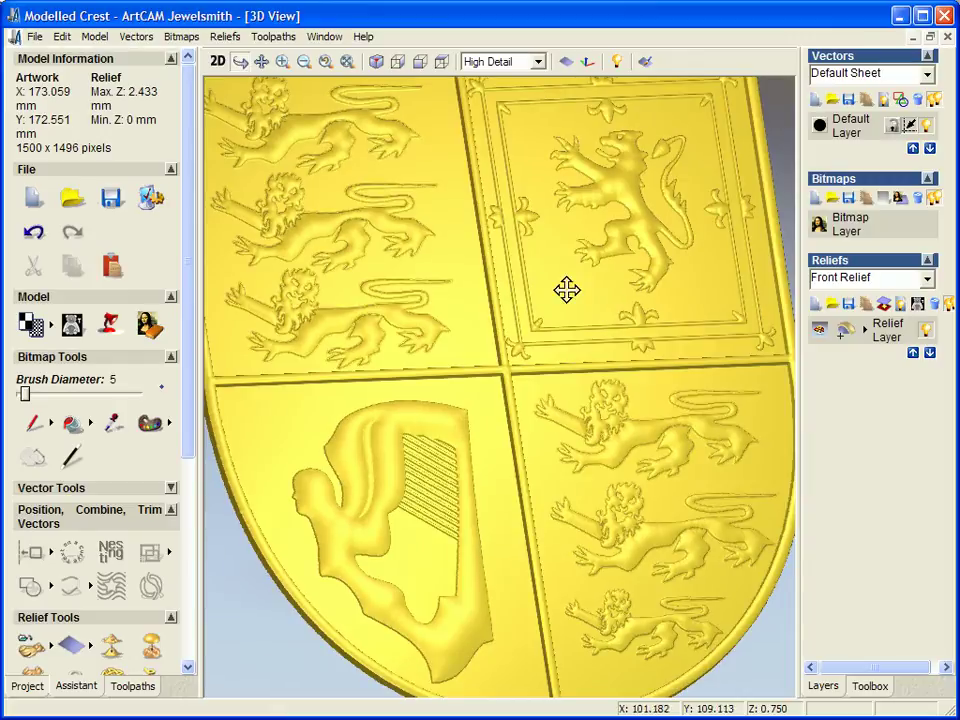
left_click_drag(609, 579, 480, 521)
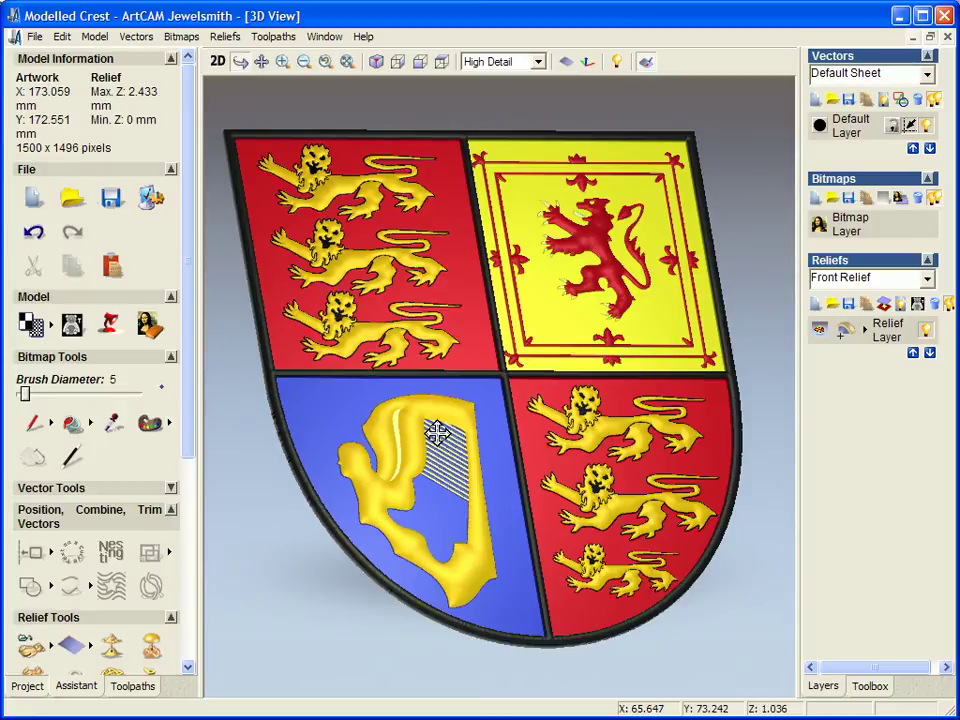
mouse_move(429, 465)
left_mouse_down()
mouse_move(529, 459)
mouse_move(657, 396)
mouse_move(499, 529)
mouse_move(461, 576)
left_mouse_up()
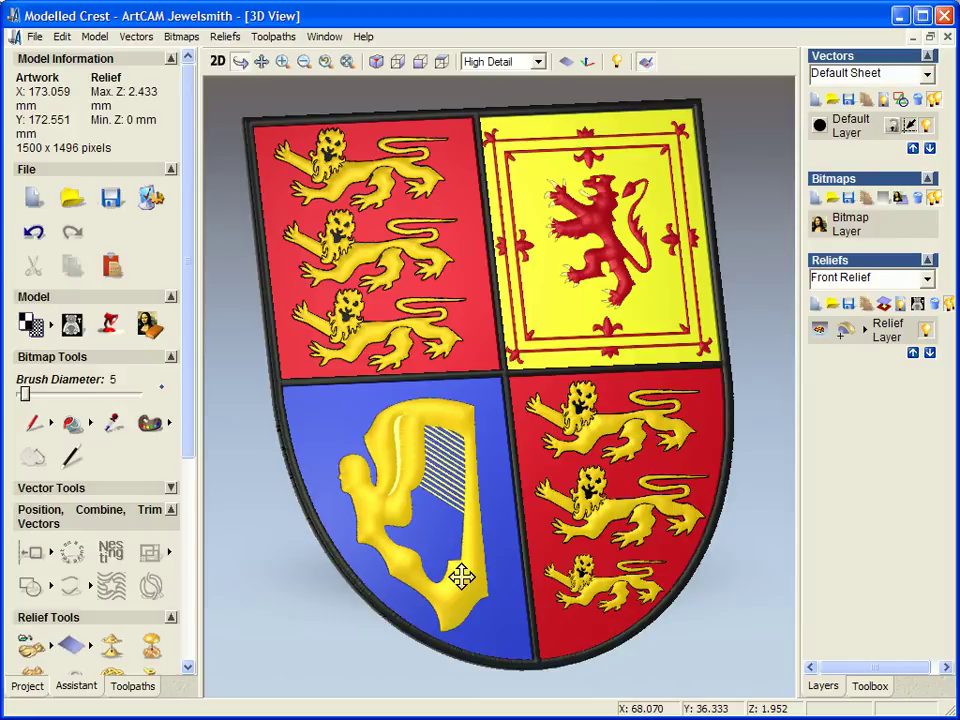
left_click_drag(439, 568, 349, 523)
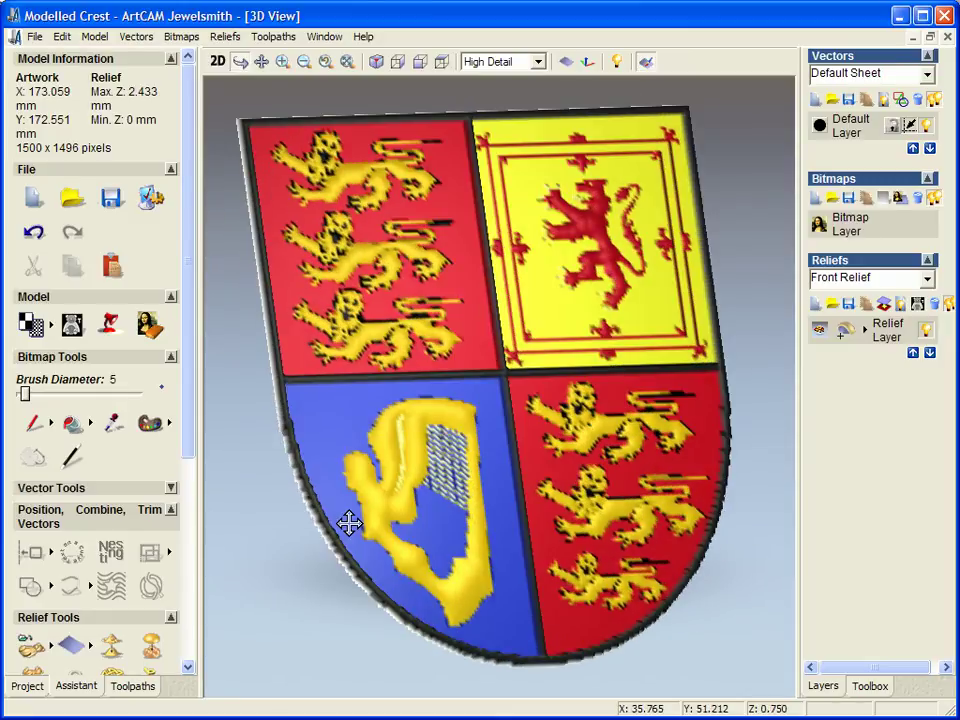